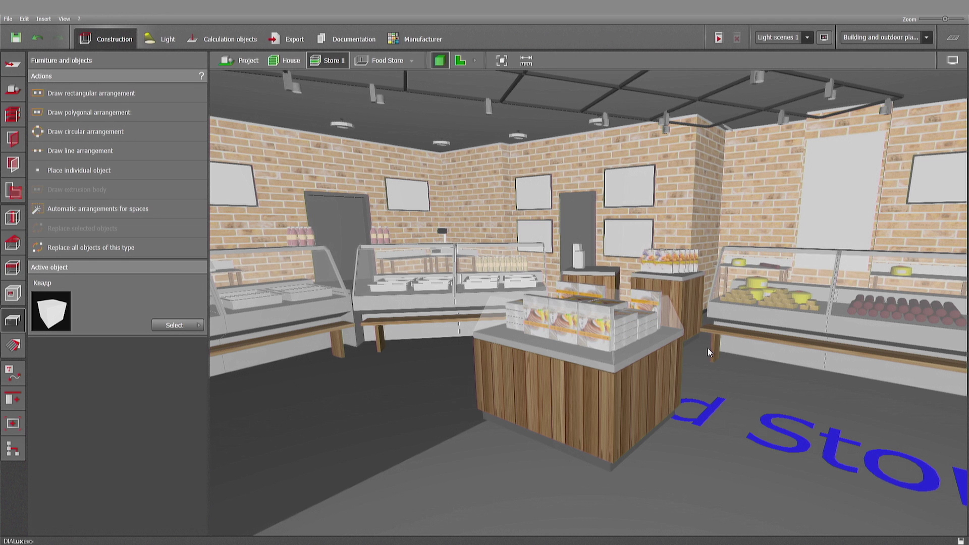
Create a texture material from the thai image with a 12 % reflective coating and apply it to the blank frame beside the left-hand door.
scroll(635, 335, "up", 5)
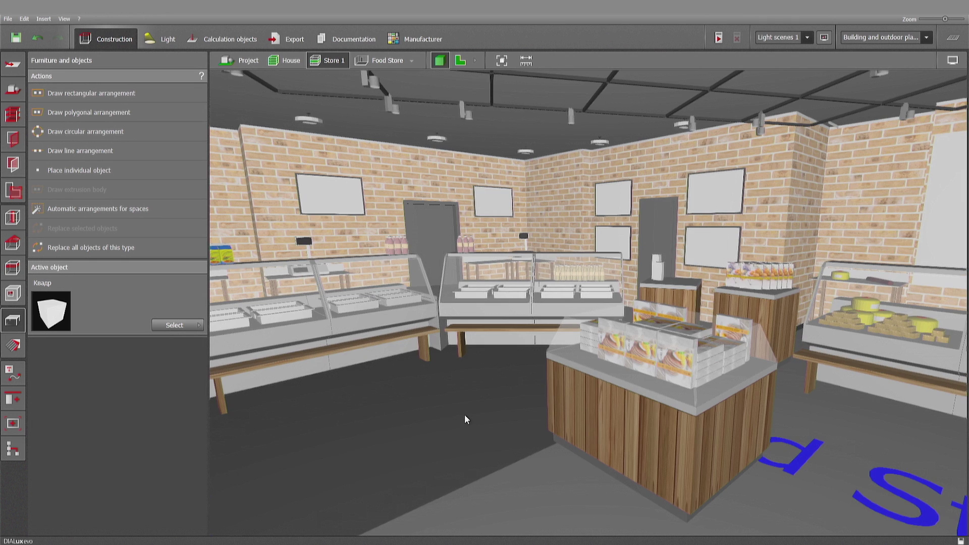
left_click(15, 351)
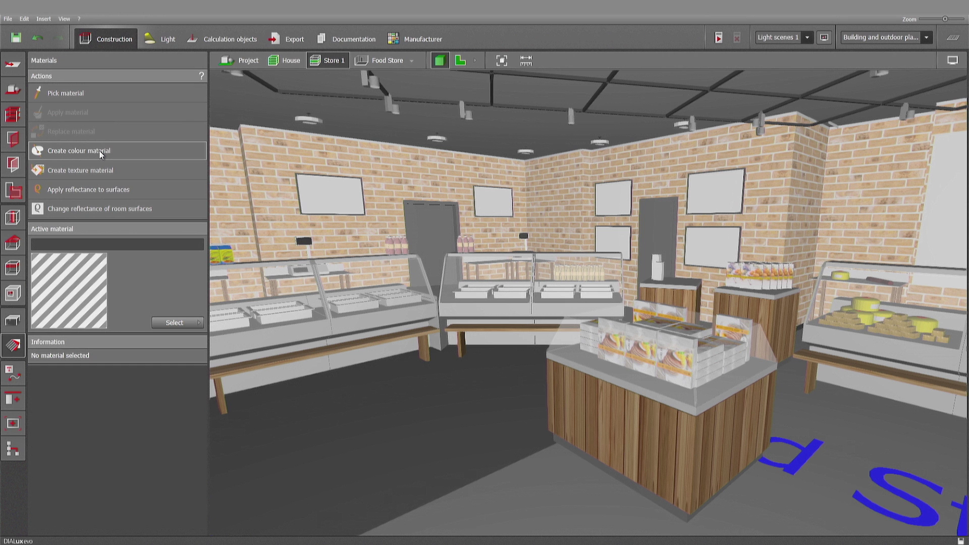
left_click(101, 172)
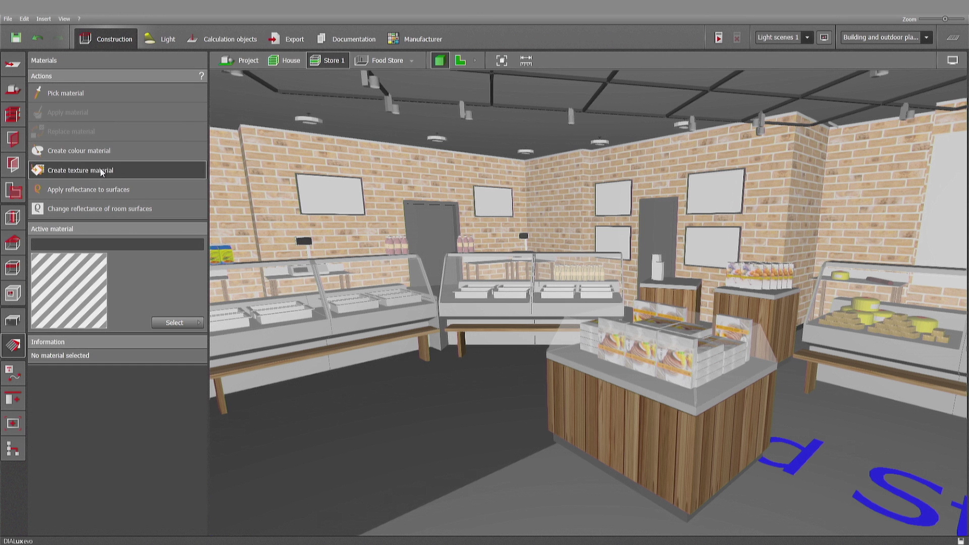
double_click(126, 106)
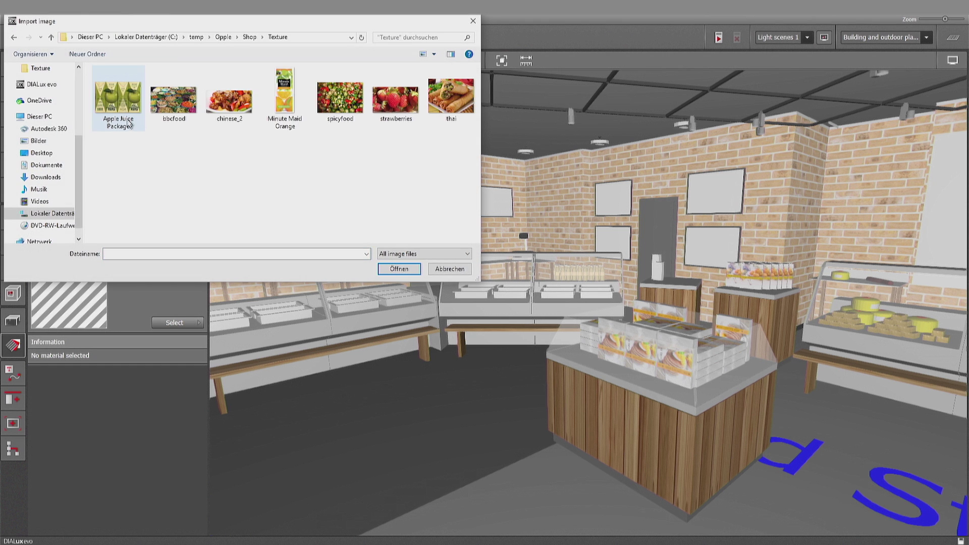
left_click(465, 99)
left_click(399, 269)
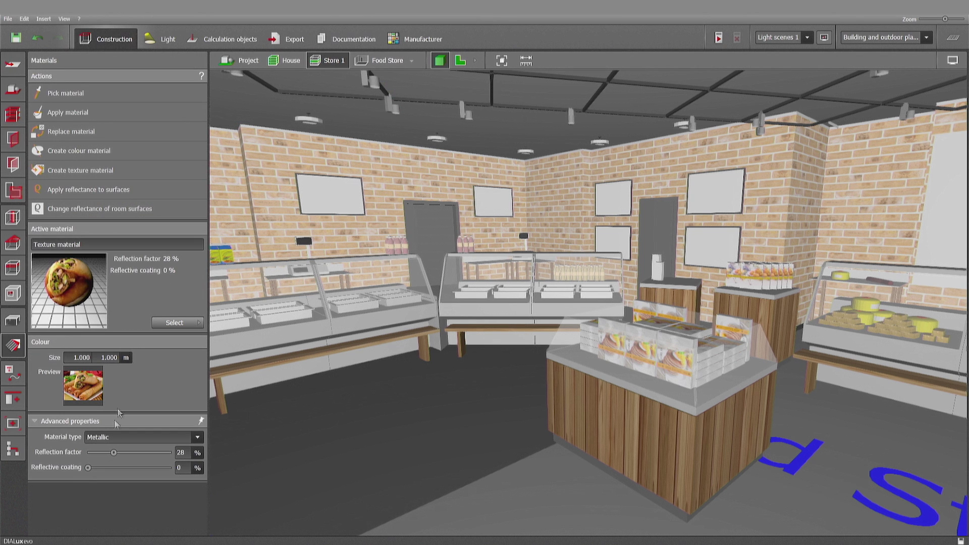
left_click_drag(89, 467, 97, 467)
left_click(326, 204)
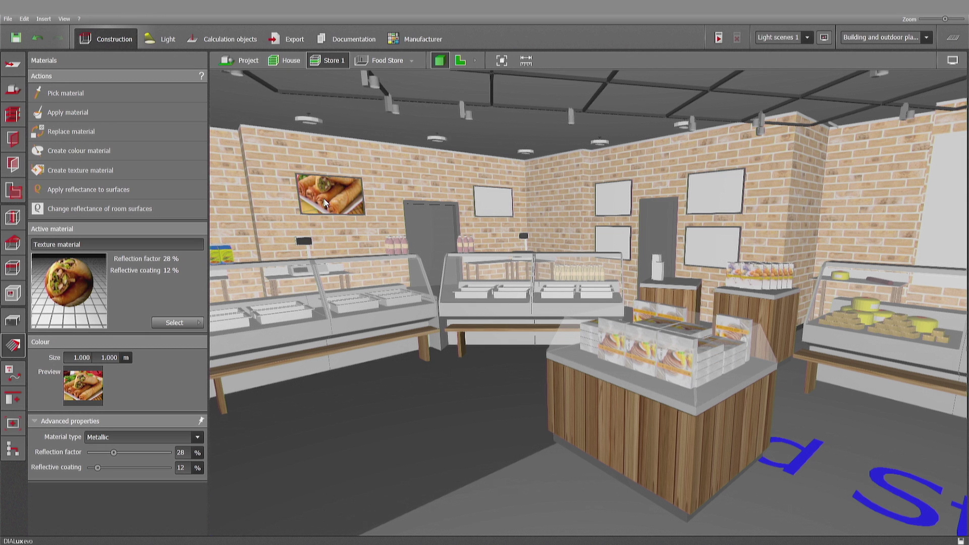
Fit that frame's thai texture to a 0.685 m height and 358.6° rotation, and apply the material to the lower frame beside the far door.
left_click(323, 204)
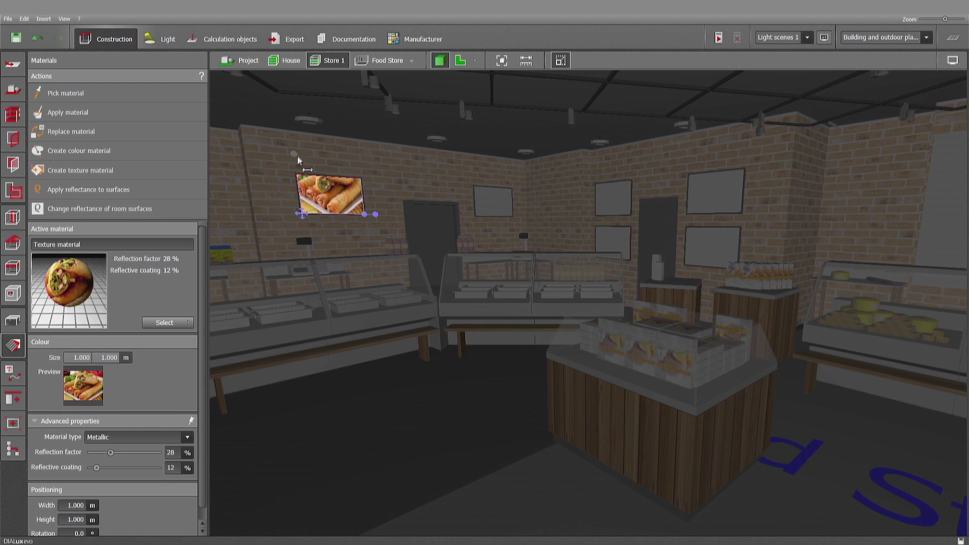
left_click_drag(295, 154, 300, 176)
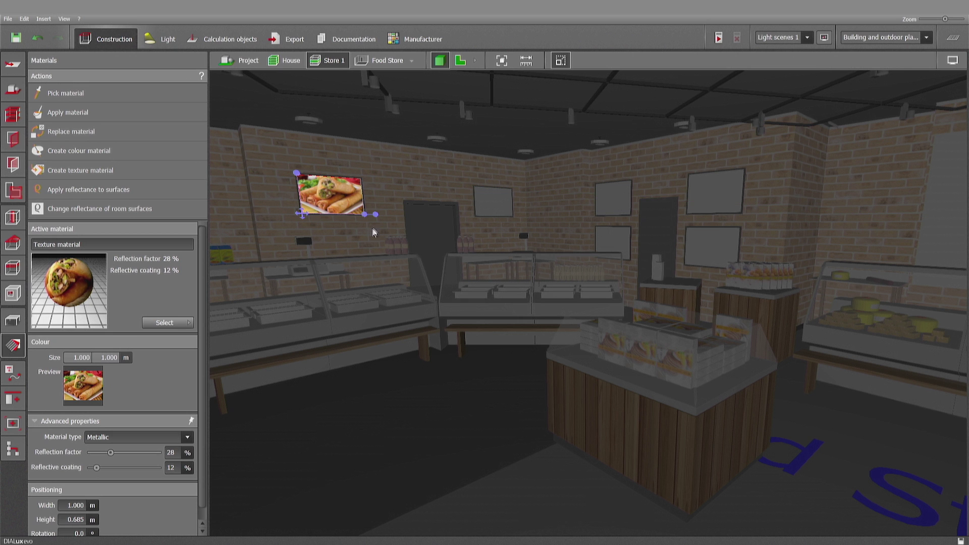
mouse_move(380, 217)
left_mouse_down()
mouse_move(384, 226)
mouse_move(358, 191)
mouse_move(371, 216)
left_mouse_up()
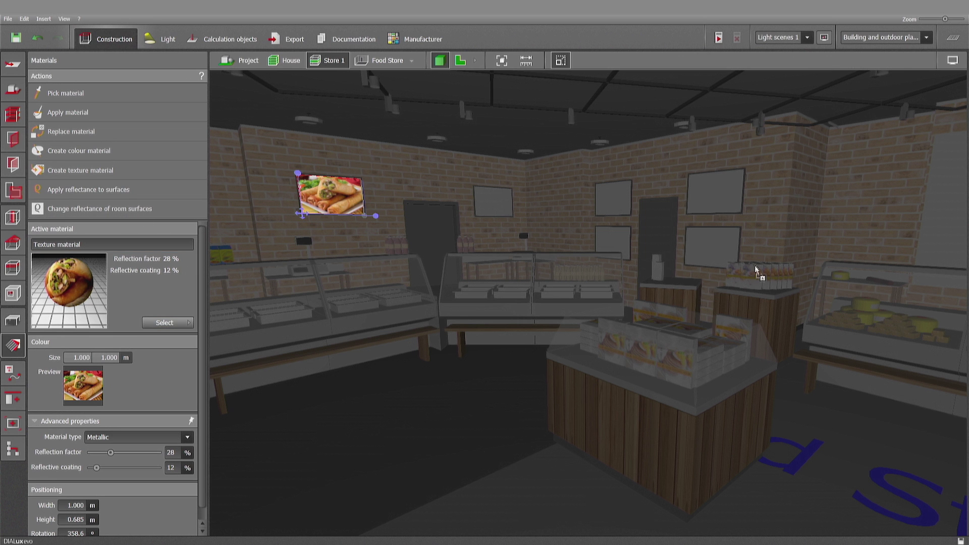
left_click(714, 252)
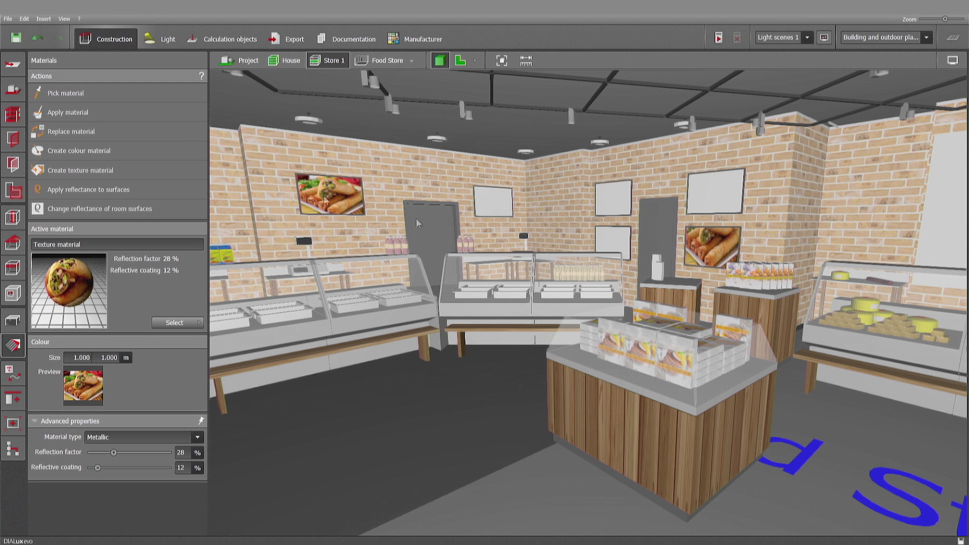
Create a texture material from the chinese_2 image and apply it to the blank frame above the far wall's thai picture.
left_click(116, 171)
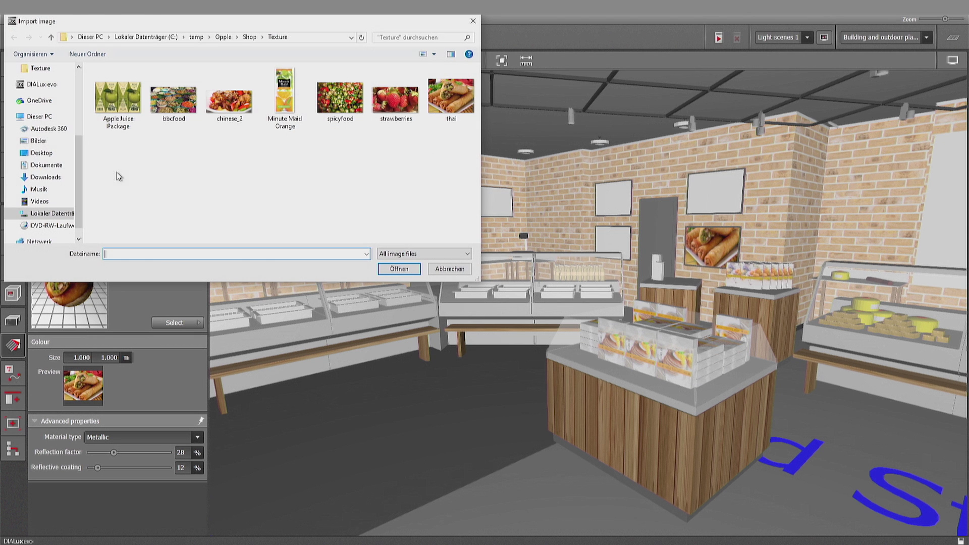
left_click(230, 101)
left_click(399, 269)
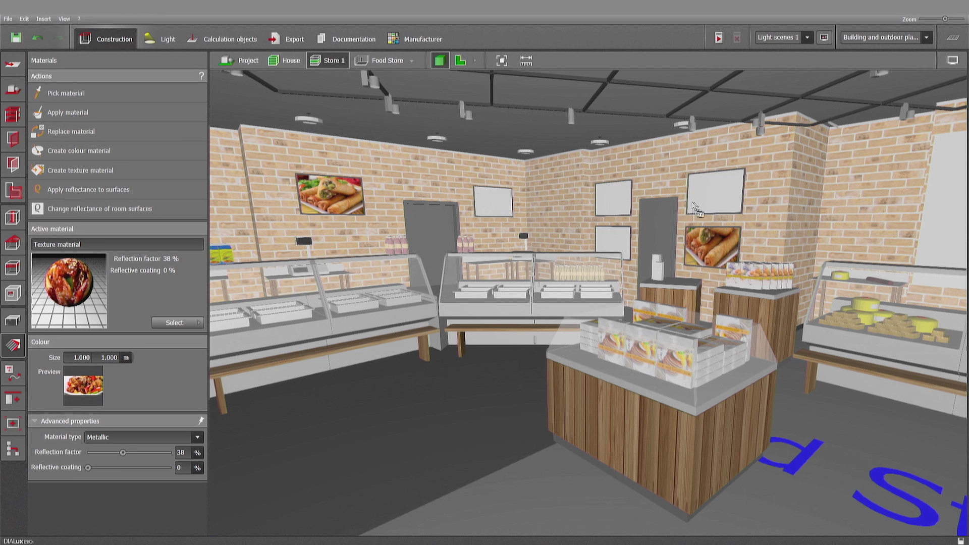
left_click(709, 202)
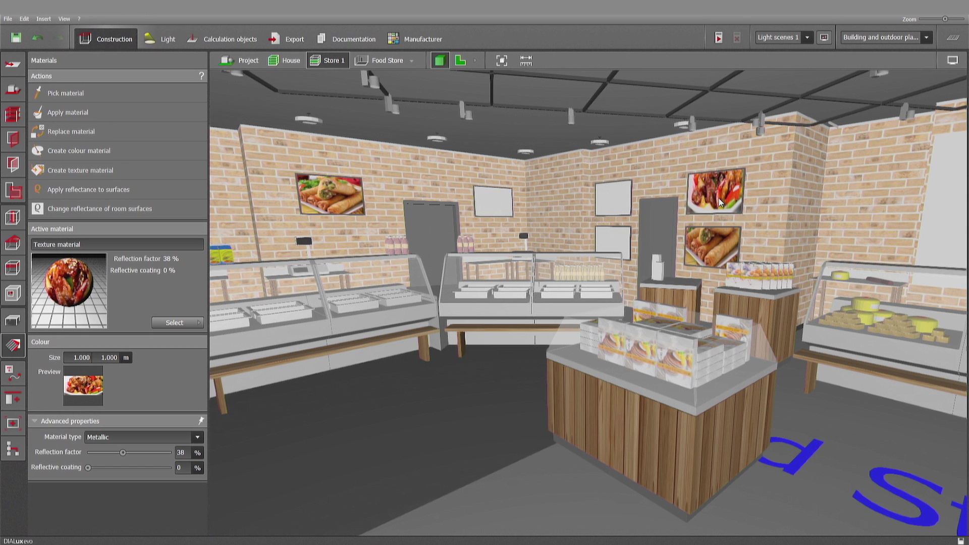
Fit the chinese_2 texture inside its frame with a width of 1.000 m and a height of 0.660 m.
left_click(720, 202)
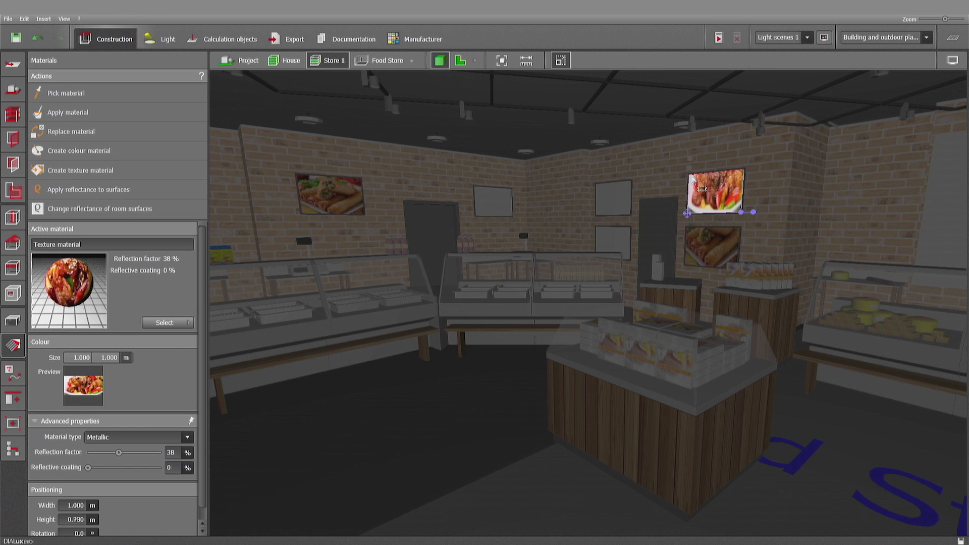
left_click_drag(691, 182, 691, 183)
left_click_drag(741, 211, 739, 214)
left_click_drag(690, 183, 691, 178)
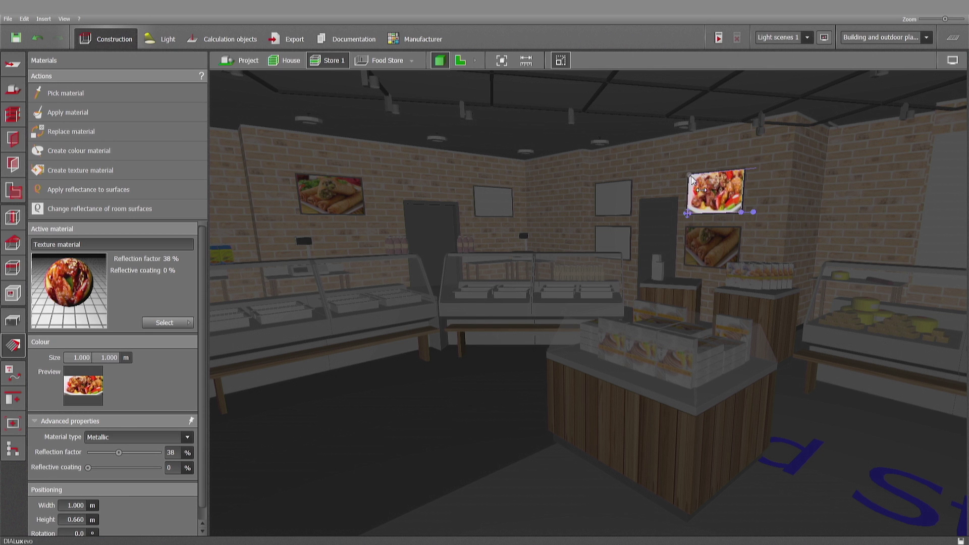
Copy the thai material onto the small frame between the left-hand door and the corner, and replace it there with the chinese_2 material.
left_click(85, 94)
left_click(709, 237)
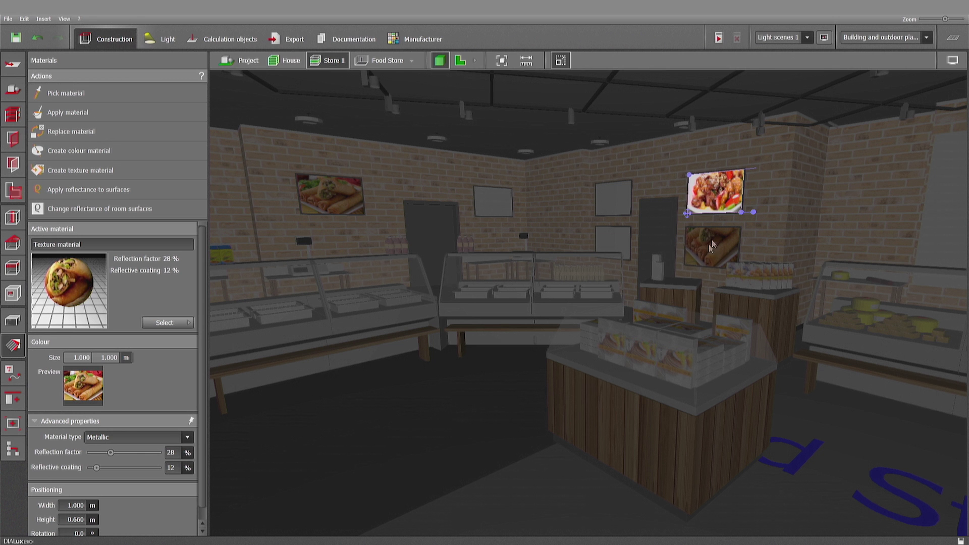
left_click(484, 208)
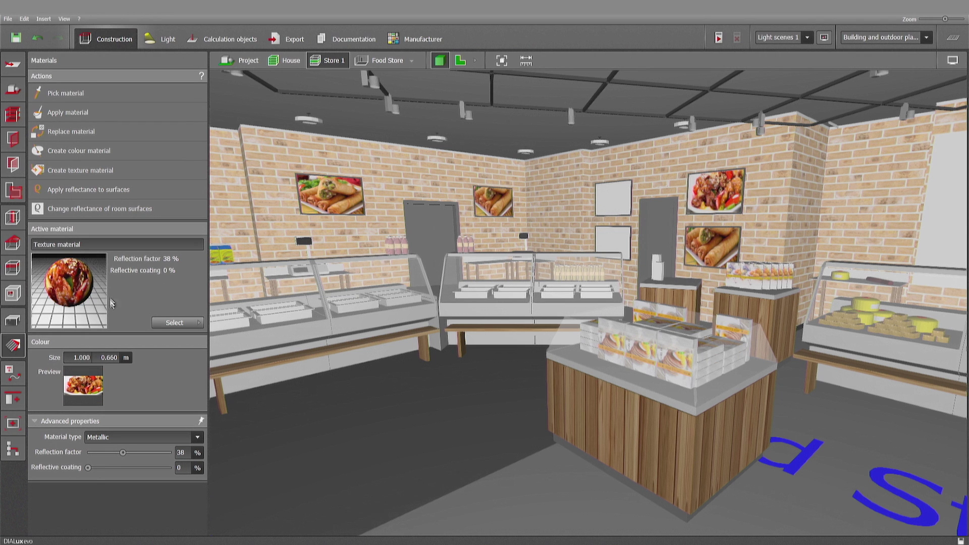
left_click(500, 208)
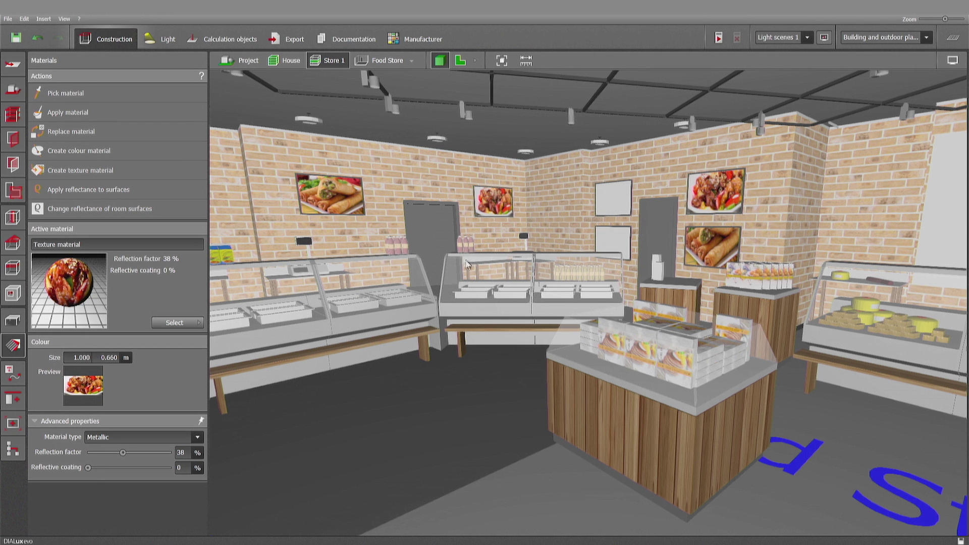
Create a texture material from the spicyfood image and apply it to the lower blank frame between the corner and the far door.
left_click(90, 171)
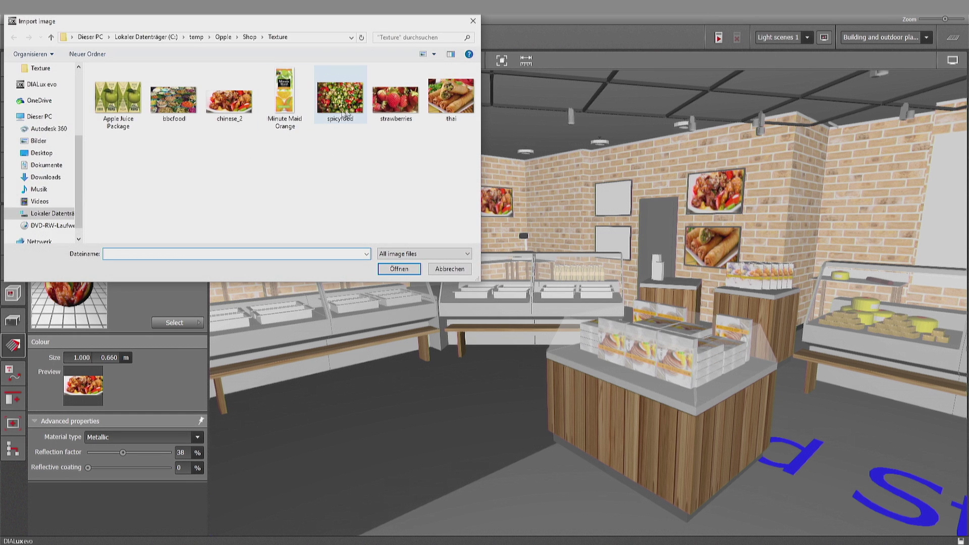
left_click(348, 107)
left_click(399, 269)
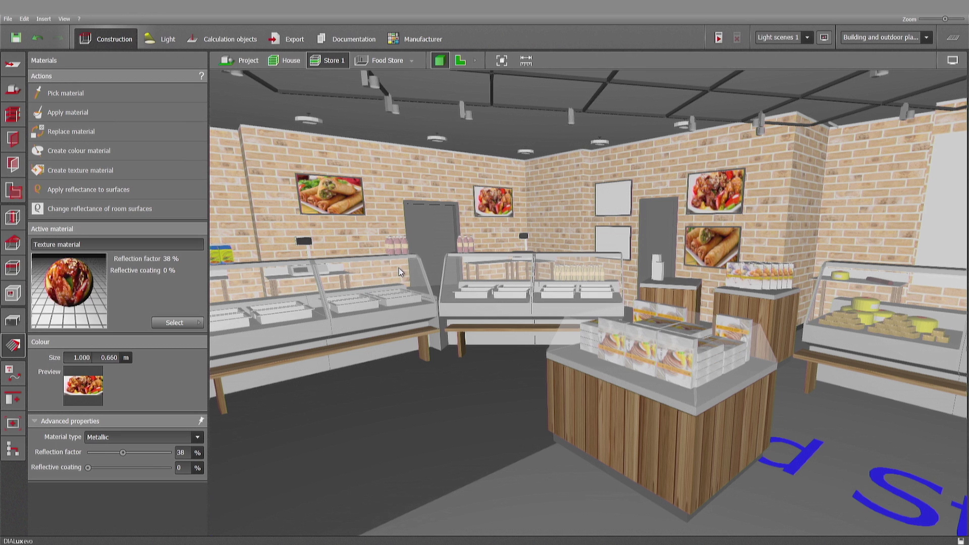
left_click(619, 238)
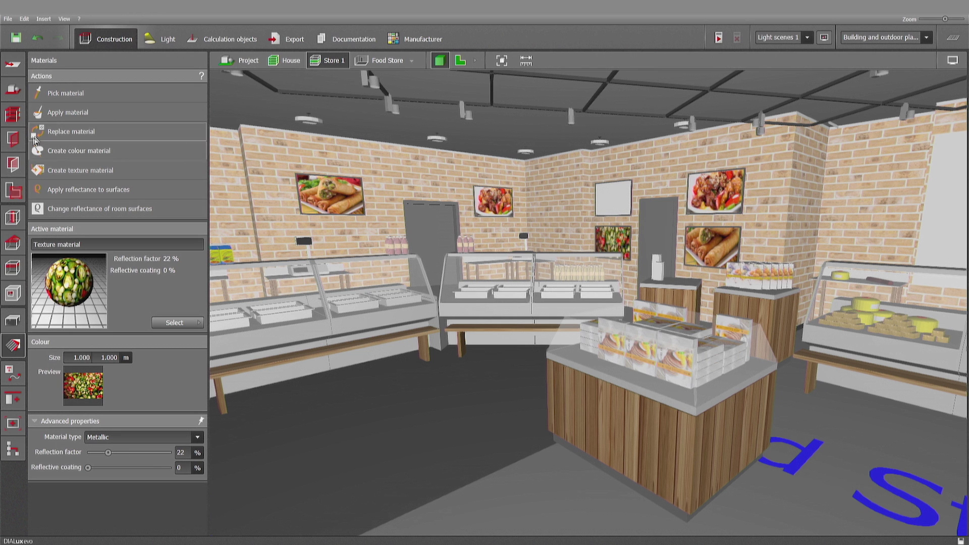
Create a texture material from the bbcfood image and apply it to the blank frame above the spicyfood picture.
left_click(76, 170)
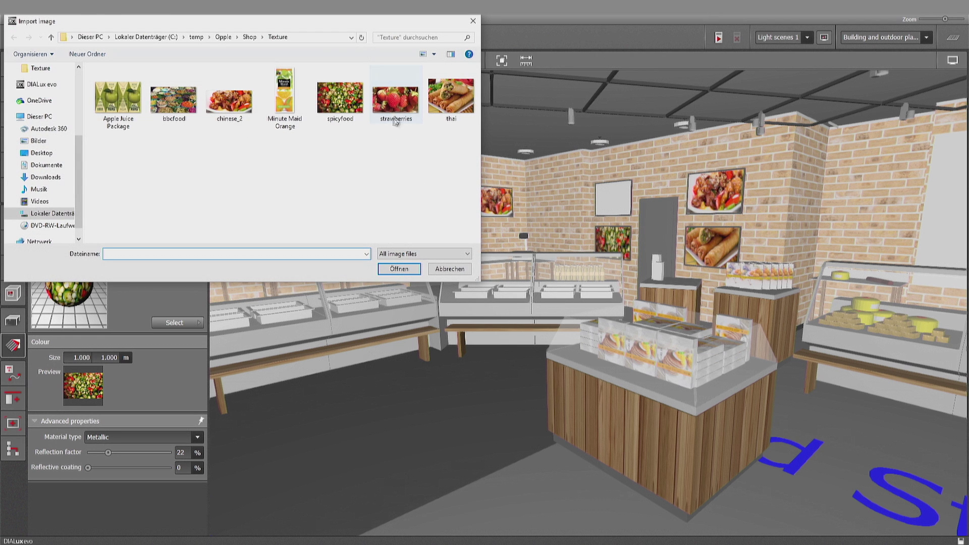
left_click(396, 101)
left_click(174, 99)
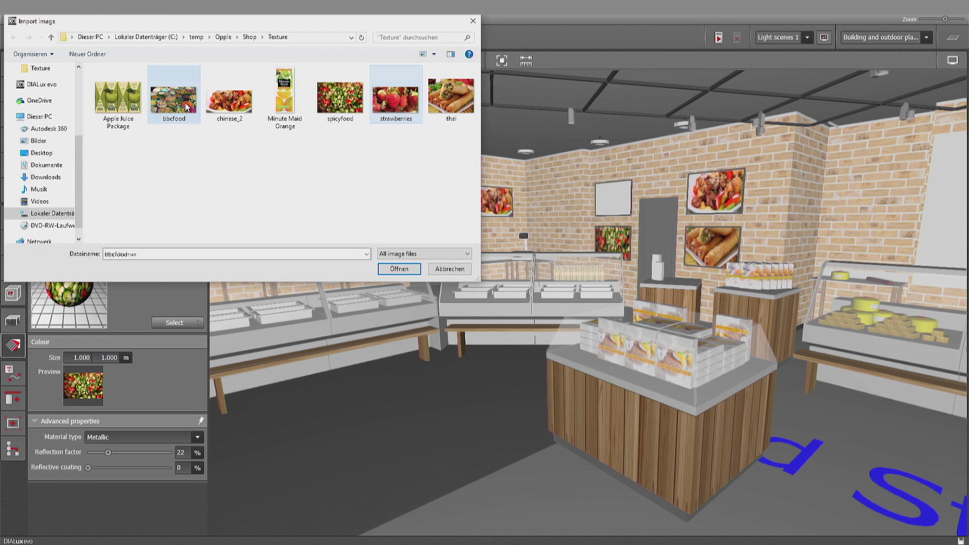
left_click(414, 266)
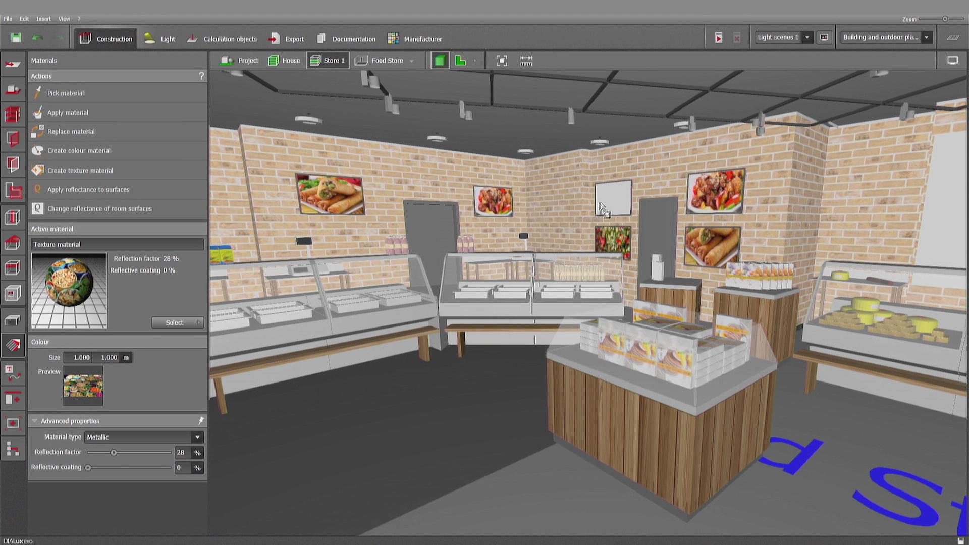
Create a texture material from the strawberries image with a 21 % reflective coating and apply it to the tall white wall panel.
right_click_drag(618, 267, 893, 268)
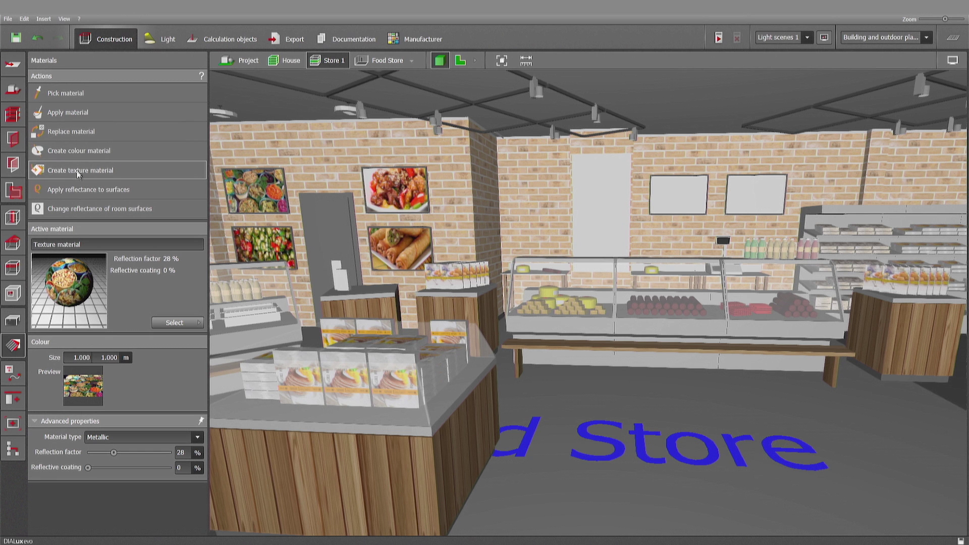
left_click(78, 172)
left_click(395, 97)
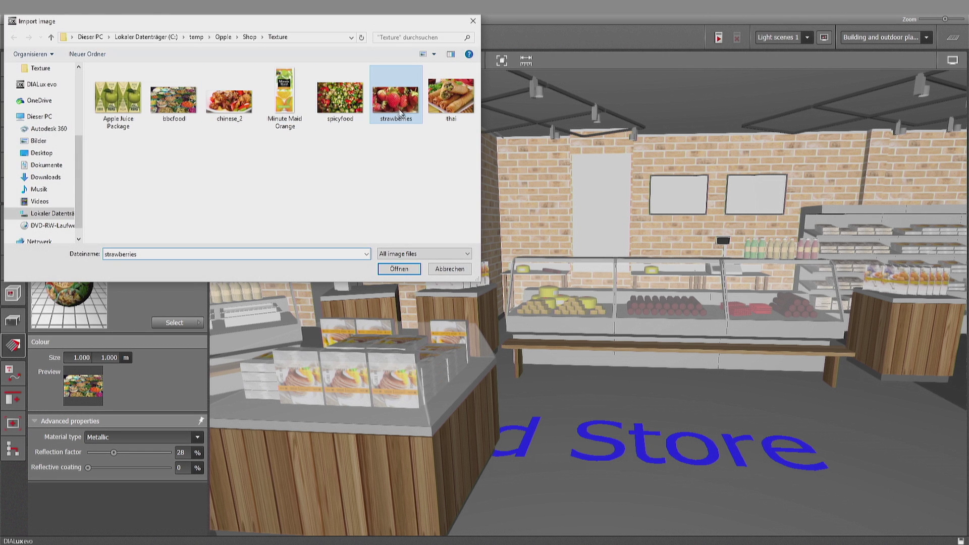
left_click(399, 269)
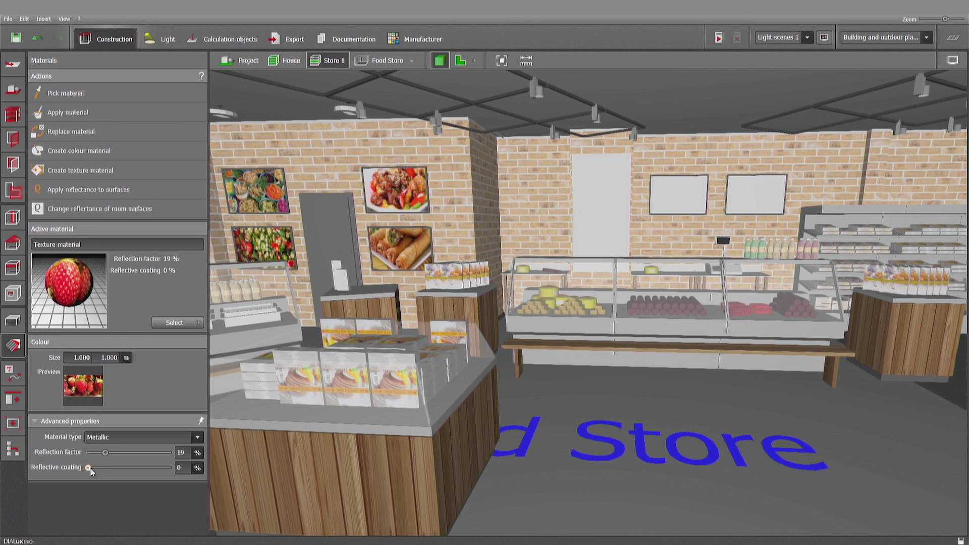
left_click_drag(90, 469, 109, 472)
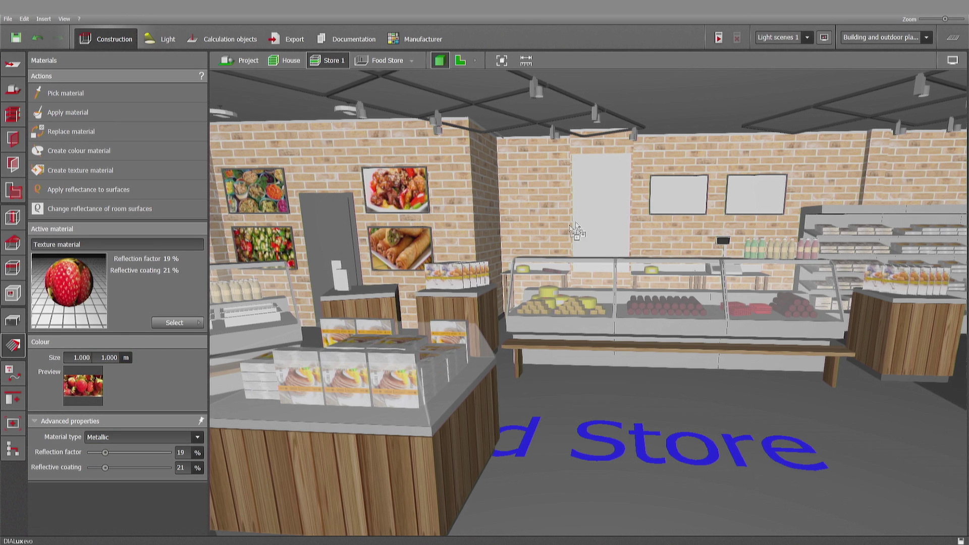
left_click(598, 217)
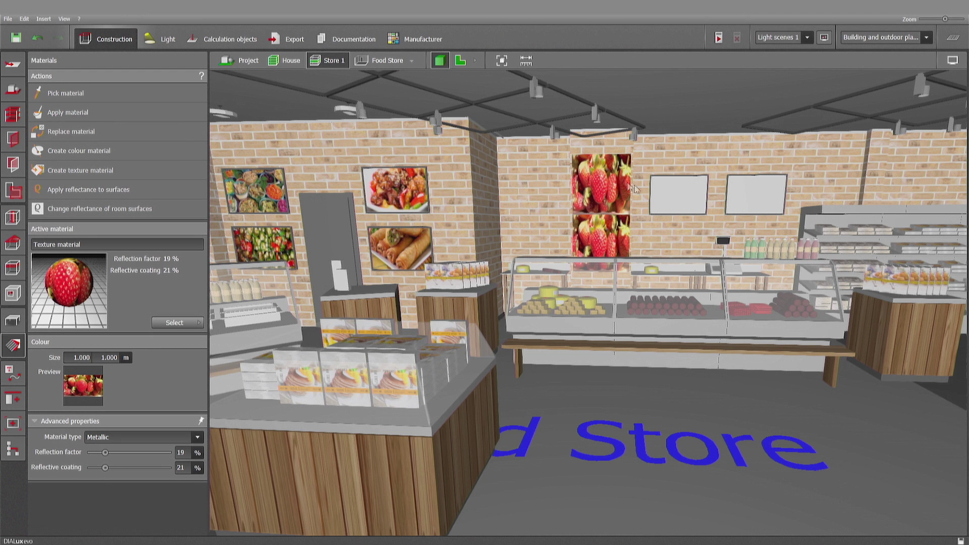
Enlarge the tall panel's strawberry texture to about 4.376 m by 2.000 m and shift it sideways to centre a single strawberry.
left_click(607, 231)
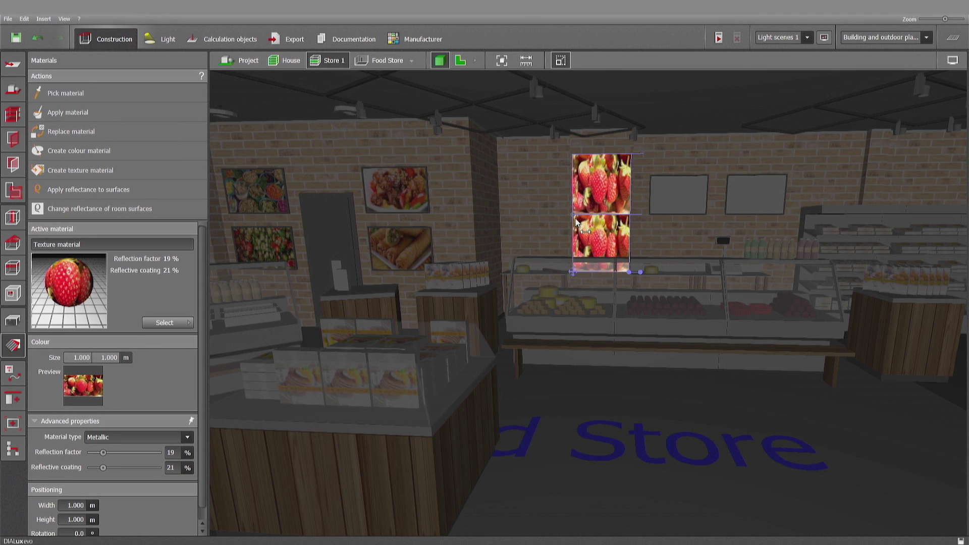
left_click_drag(576, 218, 573, 155)
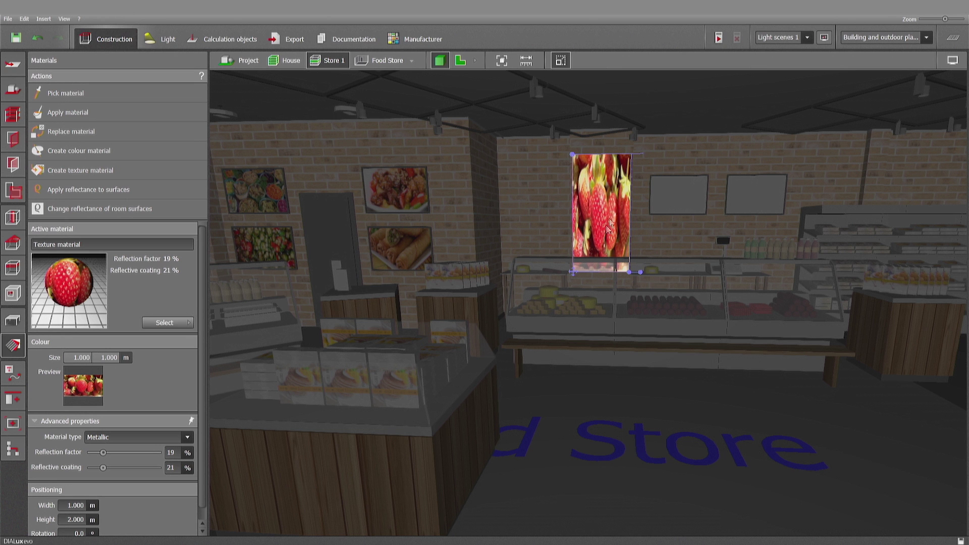
left_click_drag(627, 274, 827, 274)
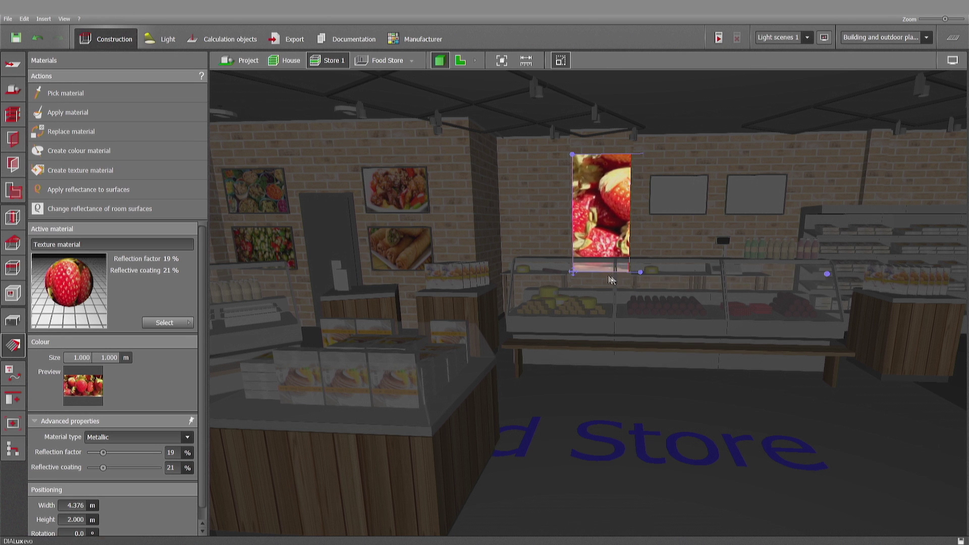
left_click_drag(573, 275, 493, 278)
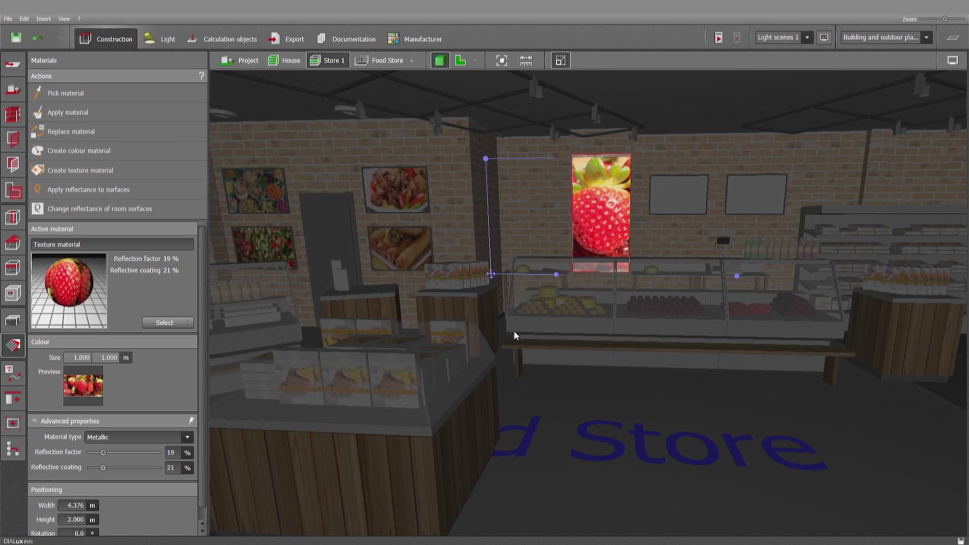
Pick the bbcfood material from its wall picture and apply it to the blank frame next to the strawberry panel.
left_click(94, 99)
left_click(267, 208)
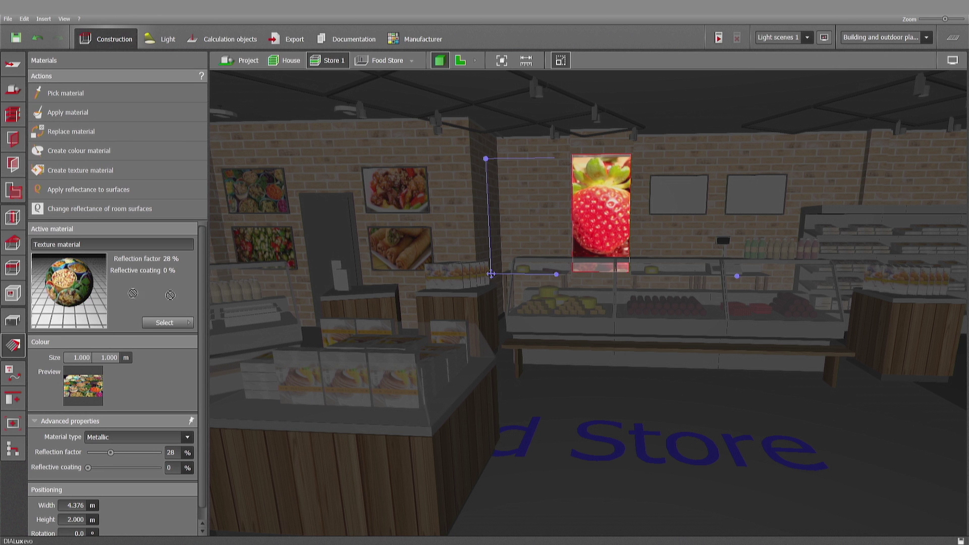
left_click(690, 200)
Pick the spicyfood material from its wall picture and apply it to the remaining blank frame beside the bbcfood picture.
left_click(112, 92)
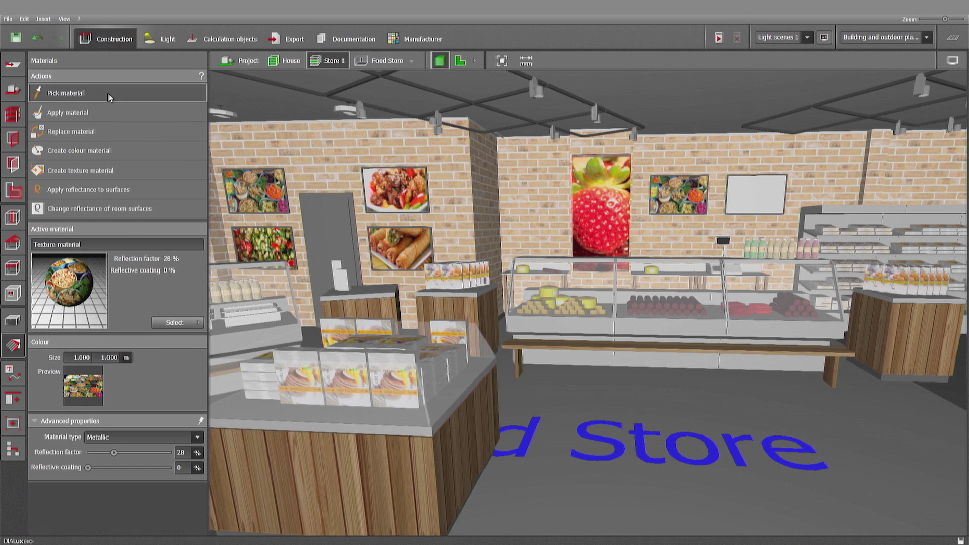
left_click(263, 245)
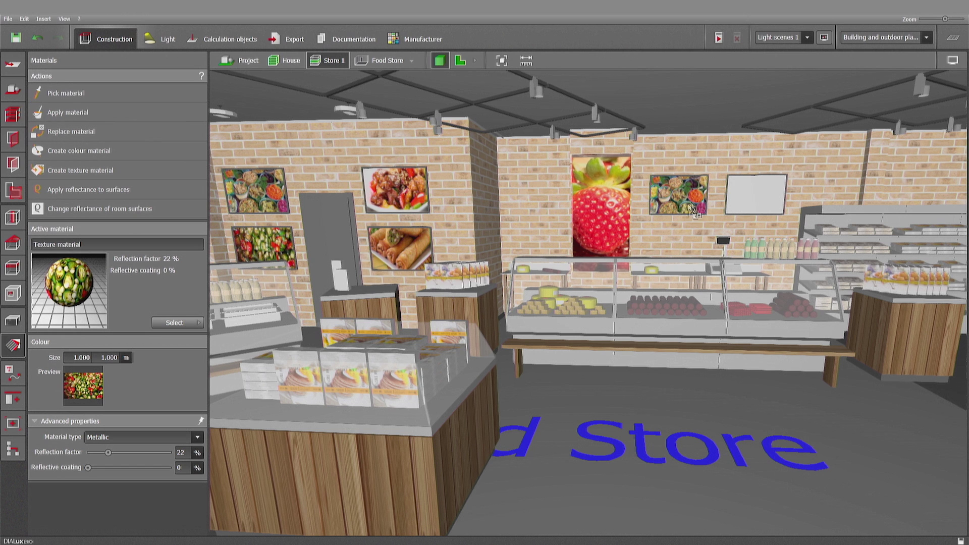
left_click(757, 198)
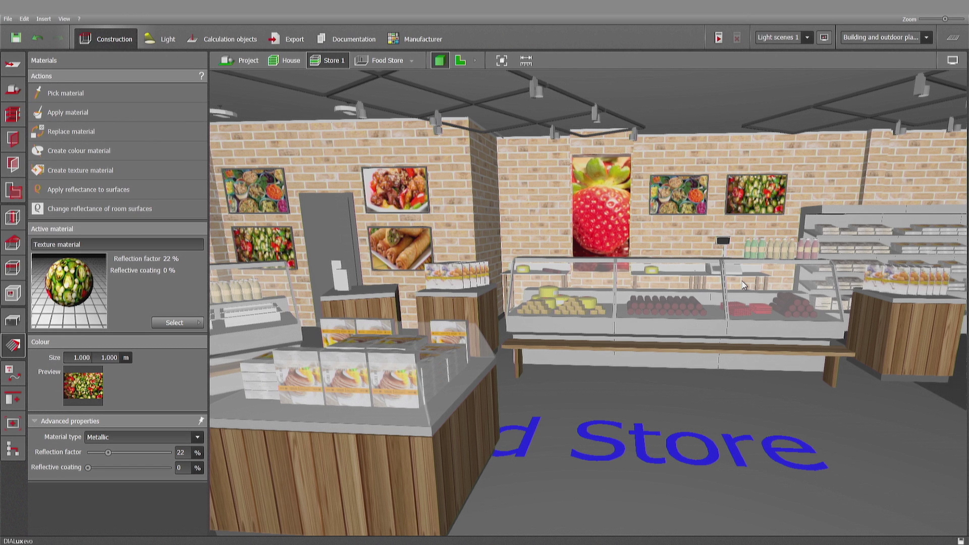
Create a texture material from the Minute Maid Orange image and apply it to the taller white box on the counter.
middle_click_drag(660, 281, 734, 281)
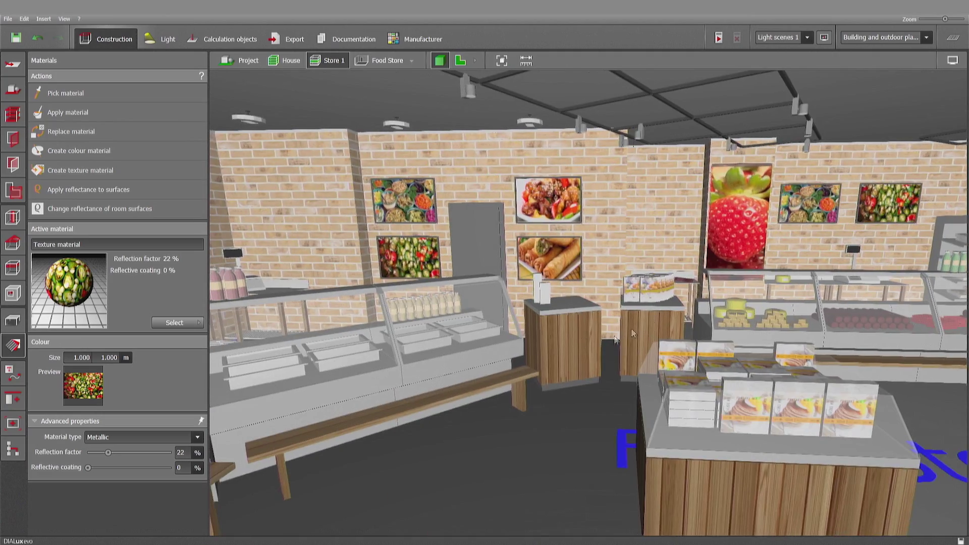
scroll(580, 335, "up", 4)
right_click_drag(678, 276, 681, 291)
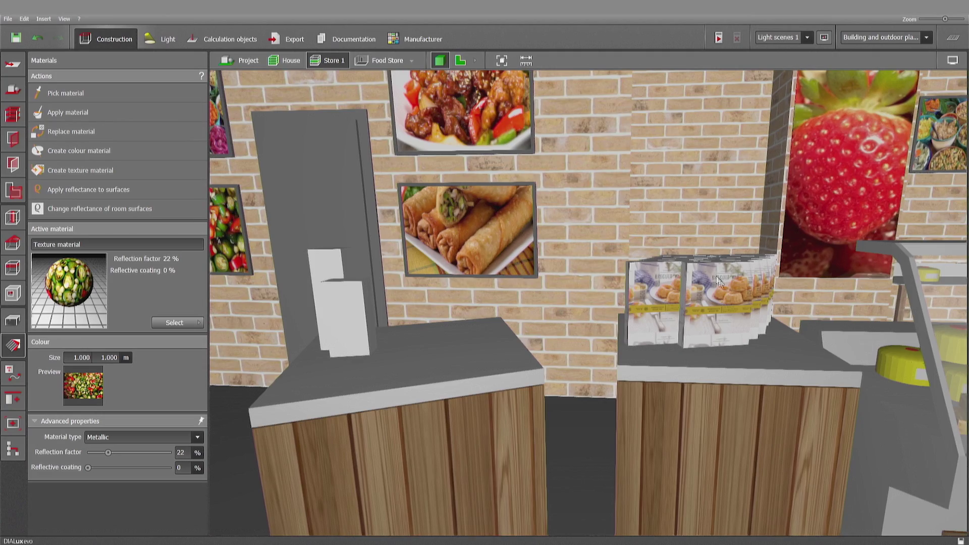
left_click_drag(761, 303, 519, 281)
scroll(518, 292, "up", 1)
scroll(520, 292, "down", 3)
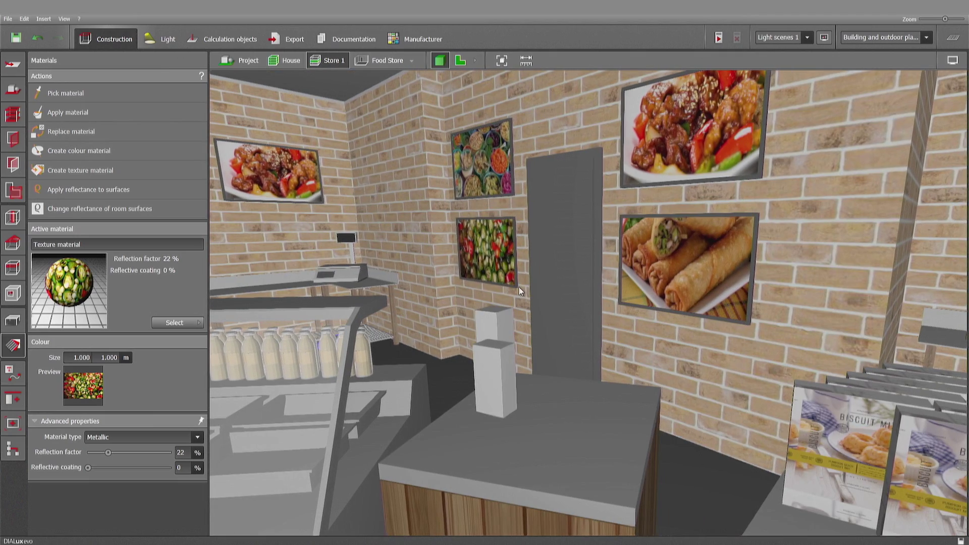
left_click(86, 170)
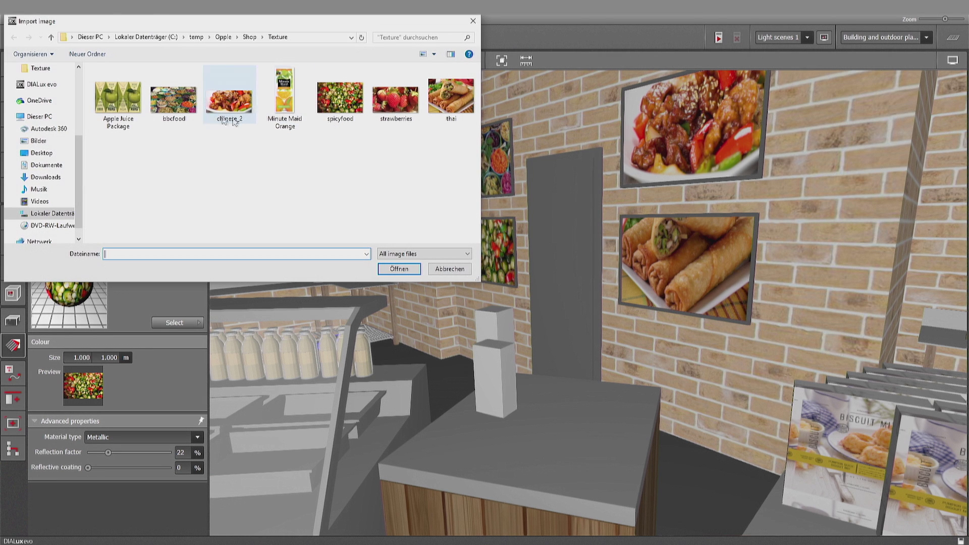
left_click(286, 100)
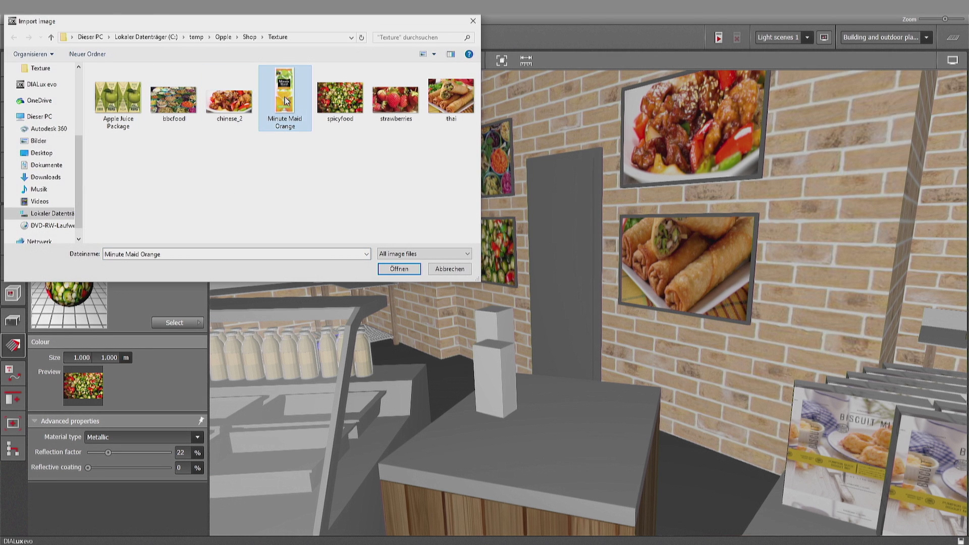
left_click(399, 269)
right_click_drag(545, 383, 268, 331)
middle_click_drag(268, 331, 348, 341)
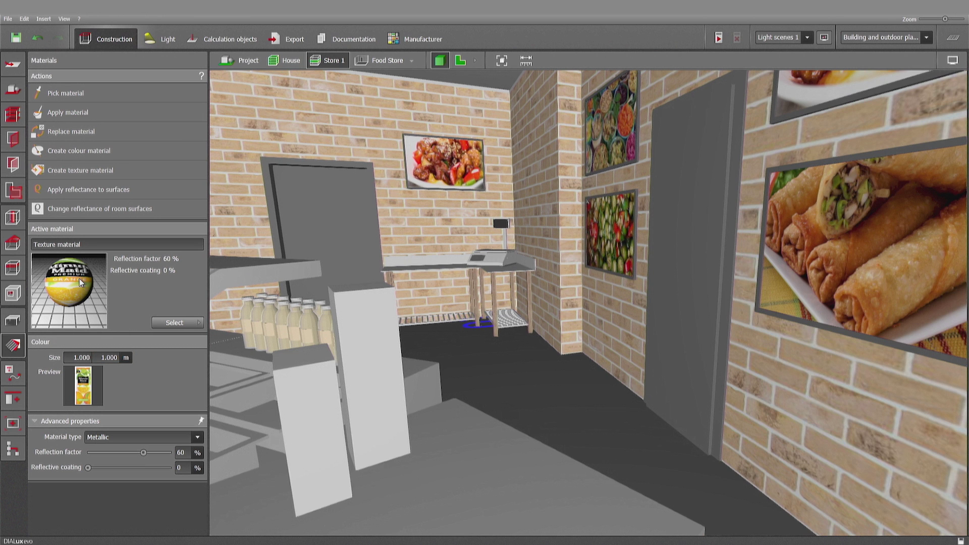
left_click_drag(80, 283, 368, 372)
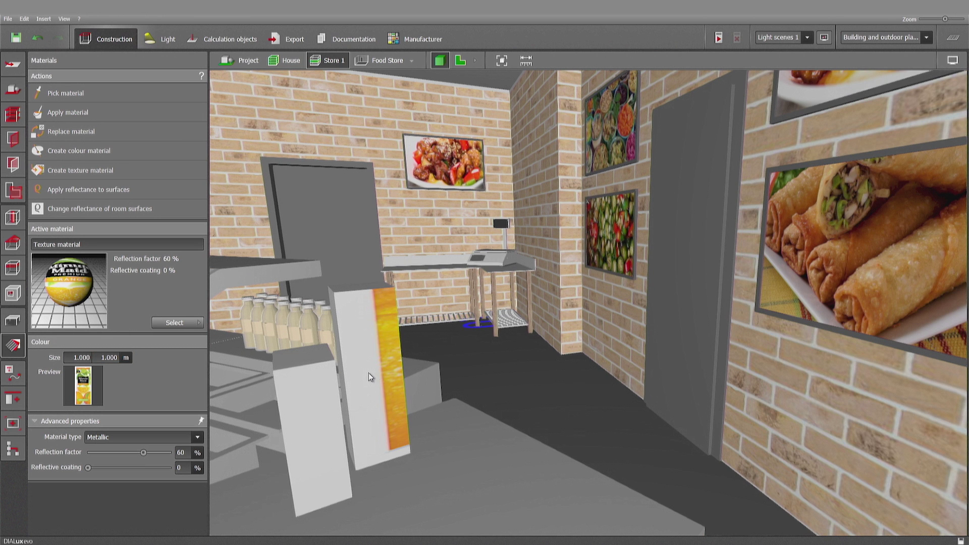
Fit the orange juice texture on the box face to 0.100 m by 0.350 m and give the material the same size.
left_click(392, 395)
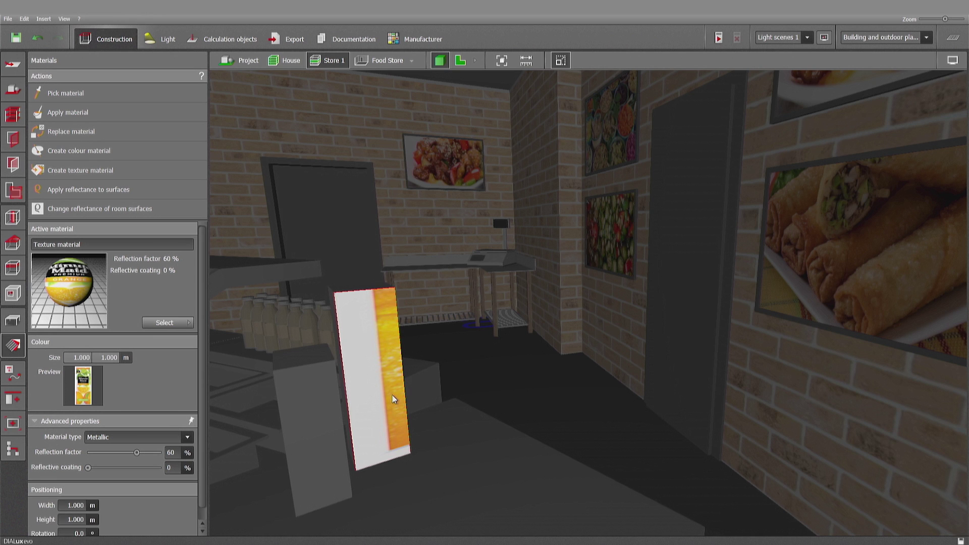
scroll(394, 396, "down", 3)
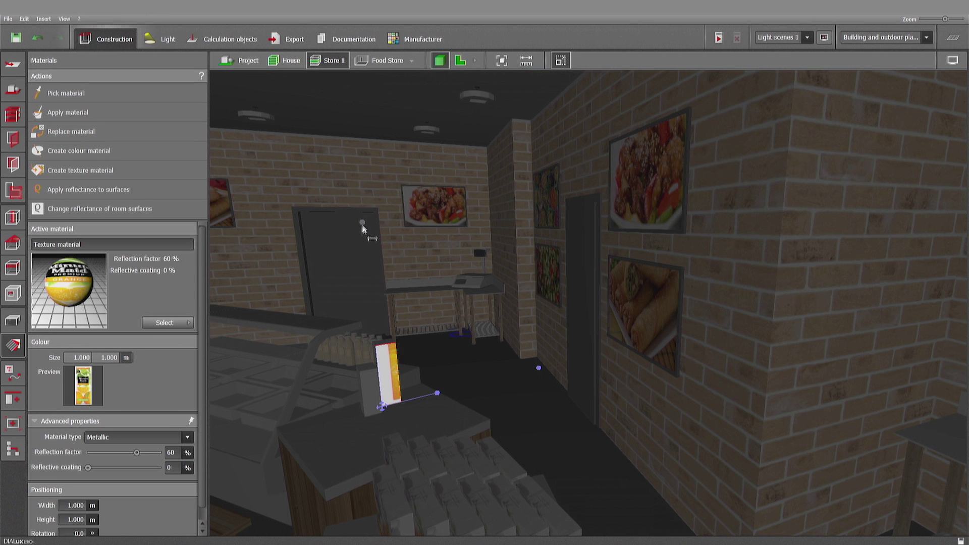
left_click_drag(362, 228, 382, 348)
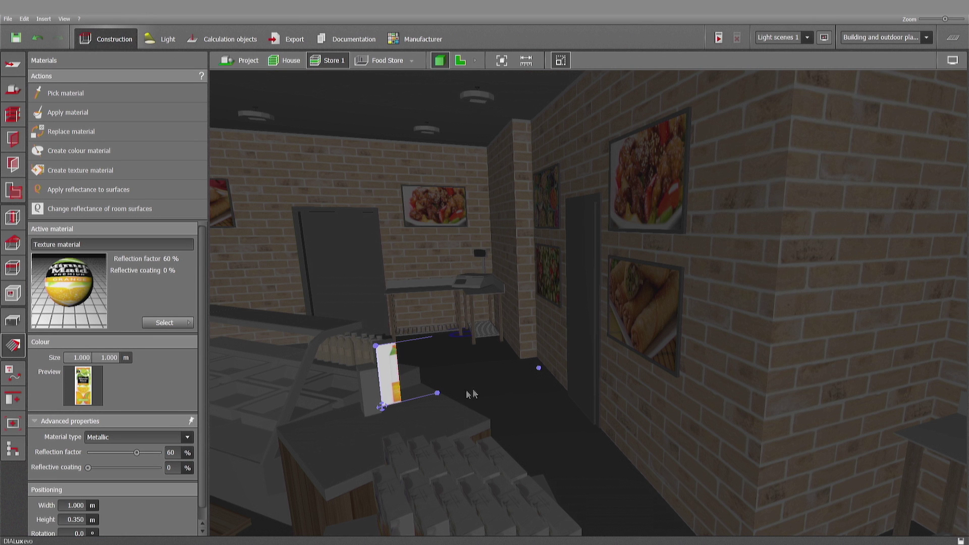
left_click_drag(540, 368, 402, 402)
scroll(399, 401, "up", 2)
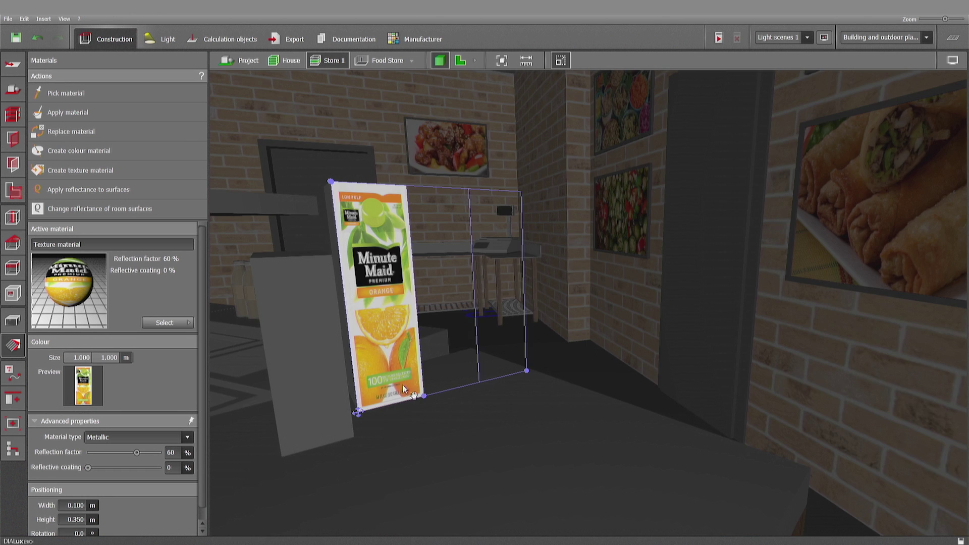
scroll(391, 403, "up", 2)
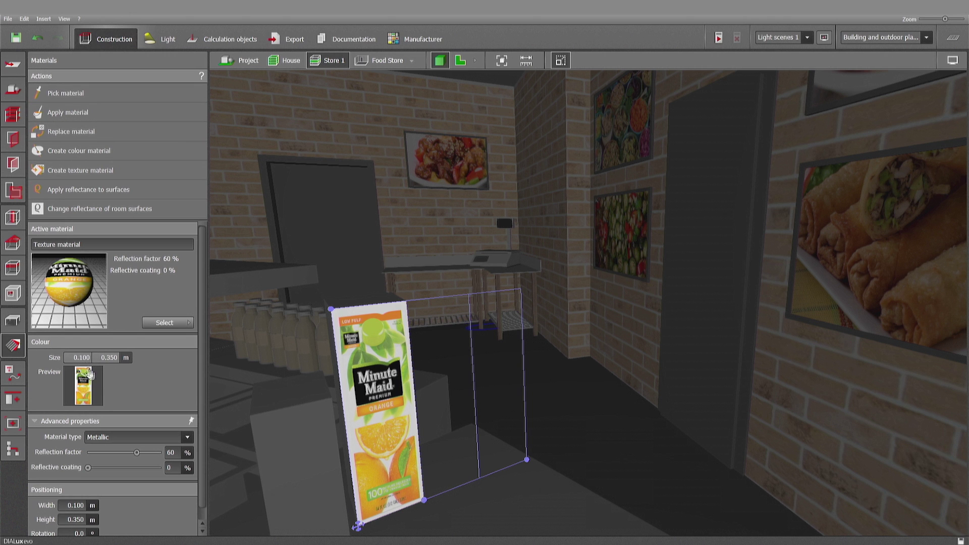
Apply the resized orange juice material to the other sides and the top of the taller box.
middle_click_drag(249, 461, 264, 465)
middle_click_drag(471, 407, 434, 410)
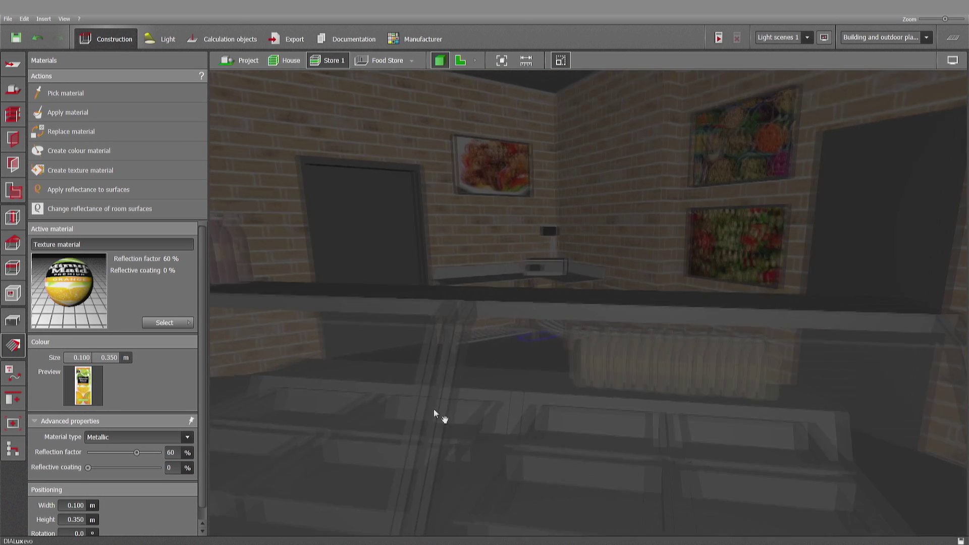
left_click_drag(434, 413, 295, 375)
left_click_drag(73, 293, 752, 294)
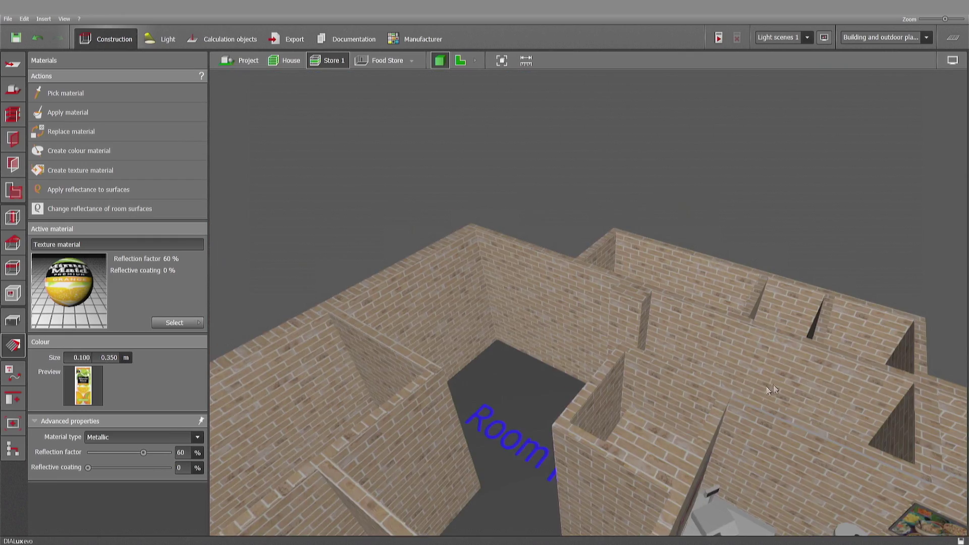
middle_click_drag(767, 387, 667, 265)
scroll(670, 270, "up", 5)
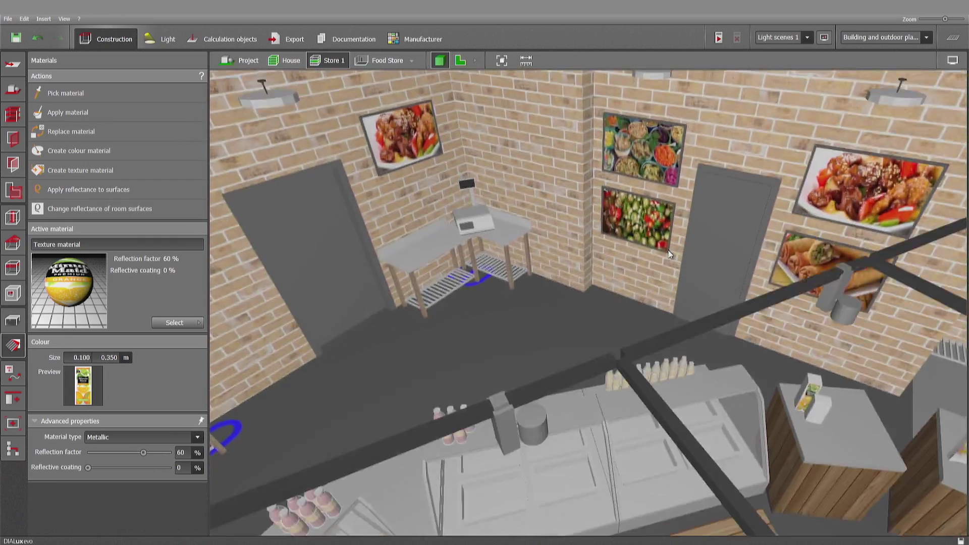
left_click_drag(75, 289, 757, 432)
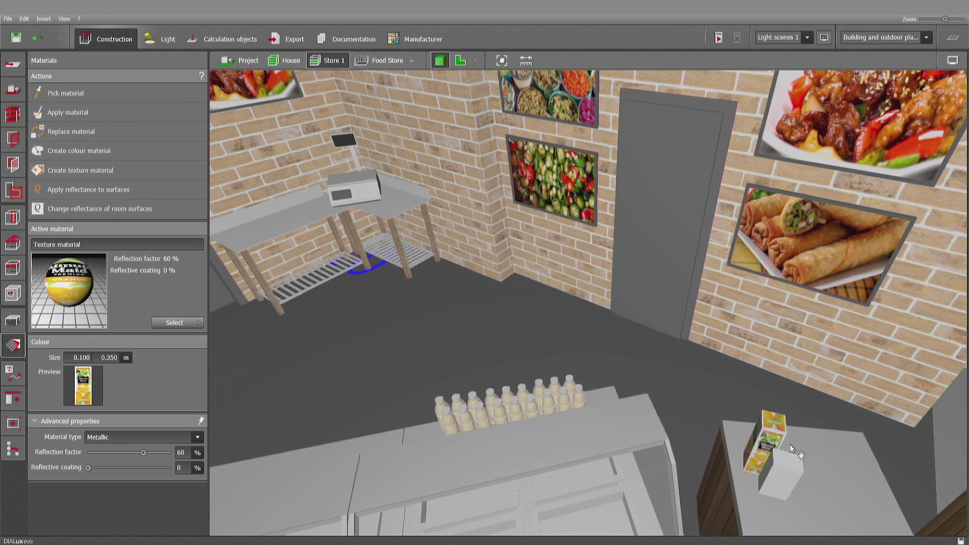
Create a texture material from the Apple Juice Package image and apply it to the front of the shorter white box.
scroll(777, 439, "up", 8)
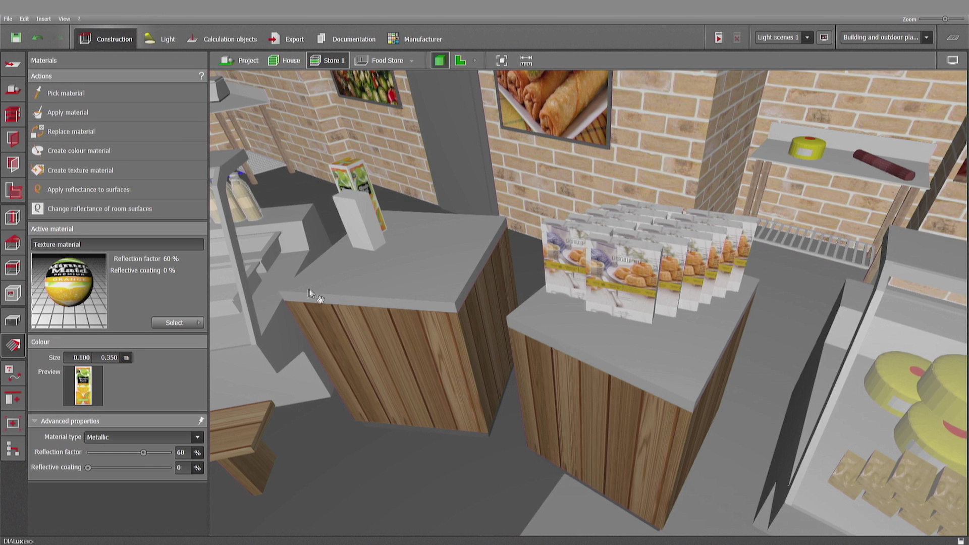
middle_click_drag(309, 290, 494, 210)
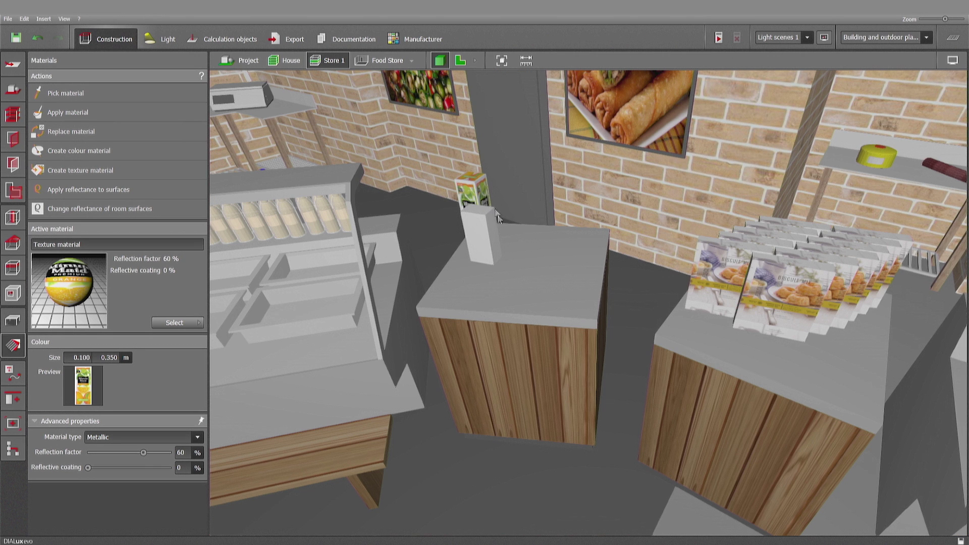
left_click(97, 171)
left_click(133, 112)
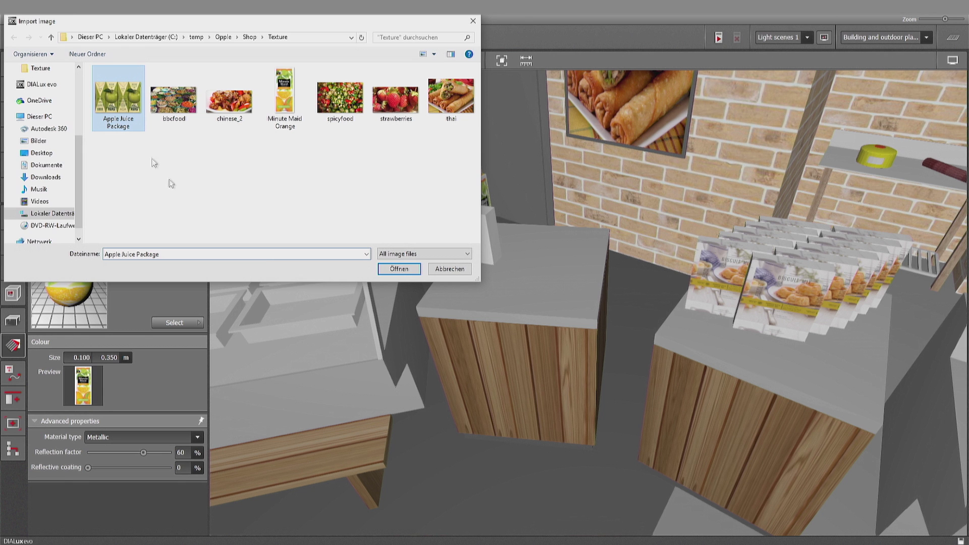
left_click(398, 268)
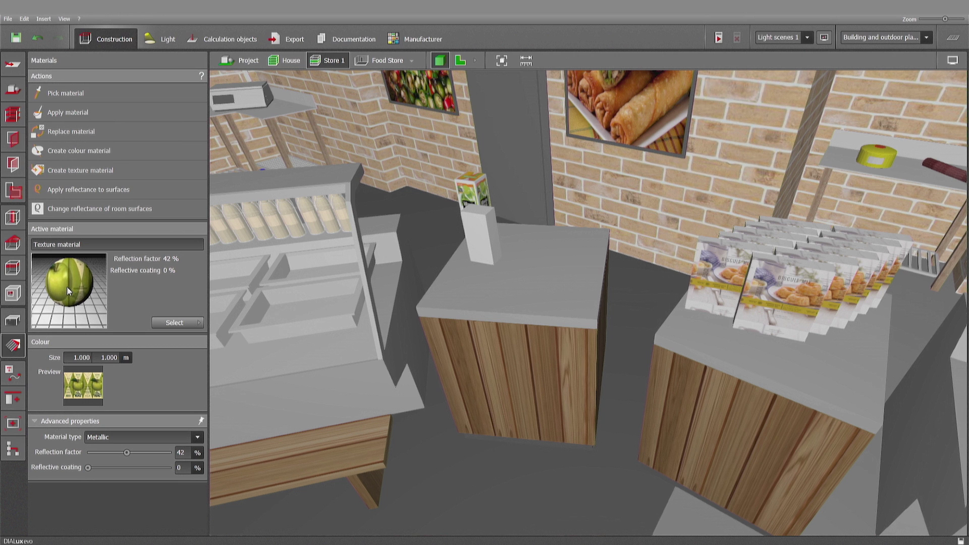
left_click_drag(67, 286, 479, 256)
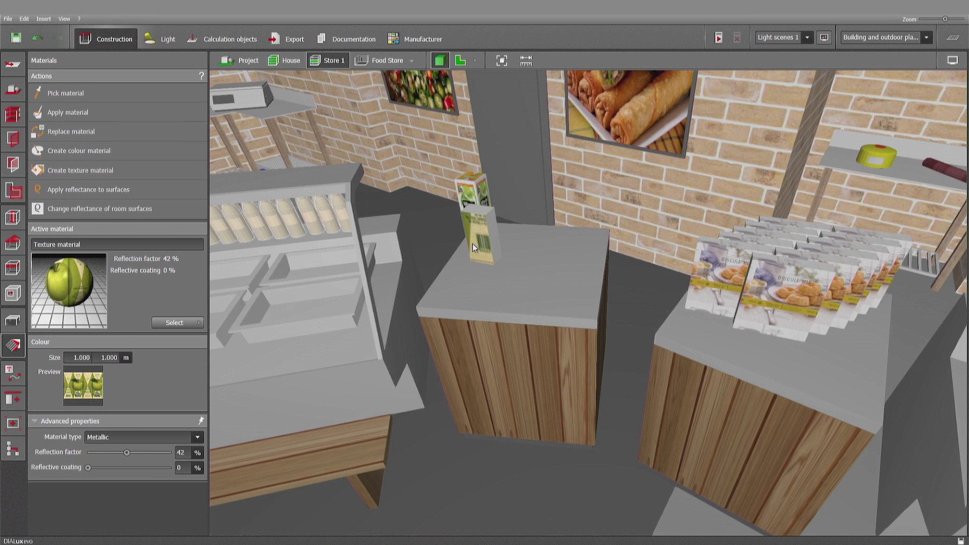
Fit the apple juice texture on the box face to about 0.502 m by 0.250 m and give the material the same size.
left_click(466, 248)
middle_click_drag(470, 235, 468, 227)
left_click_drag(432, 110, 465, 298)
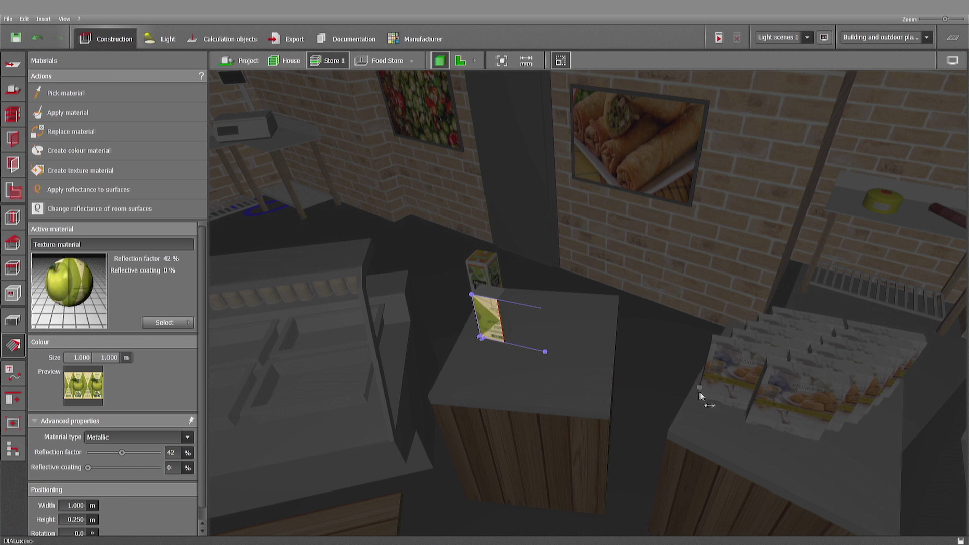
left_click_drag(556, 368, 584, 383)
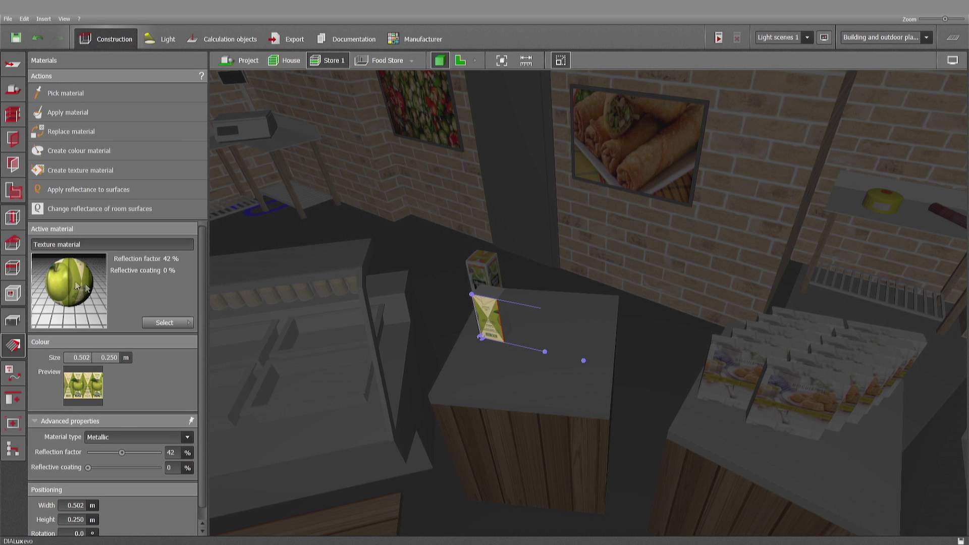
key("Escape")
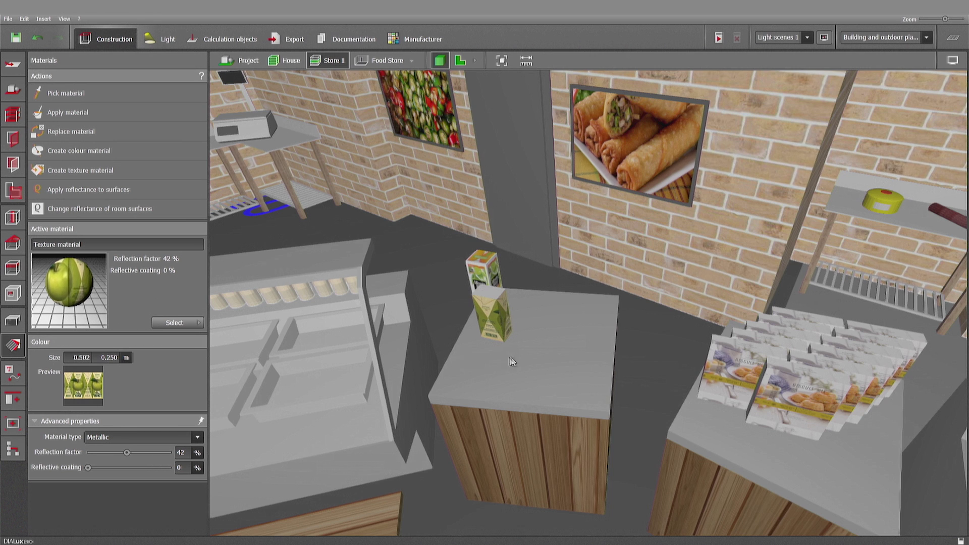
Apply the resized apple juice material to the shorter box's remaining sides and shift the texture on one side to show the apple motif.
right_click_drag(456, 389, 570, 337)
left_click_drag(570, 341, 742, 286)
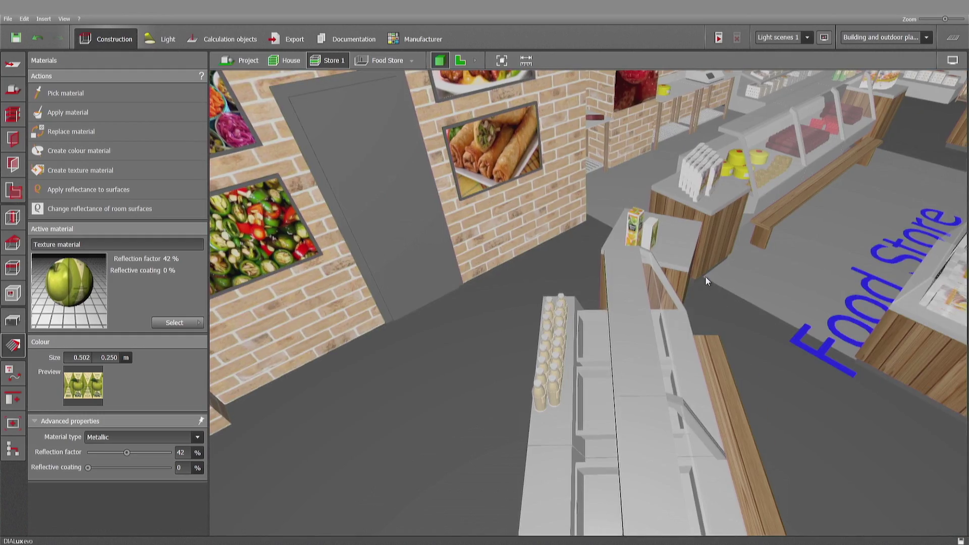
scroll(704, 276, "up", 5)
left_click_drag(87, 287, 483, 152)
left_click(518, 147)
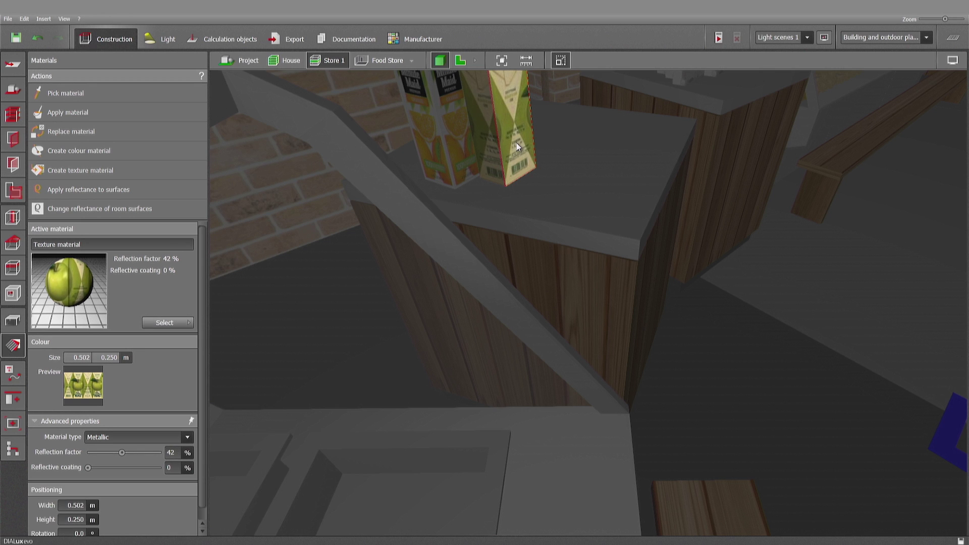
left_click_drag(504, 190, 469, 212)
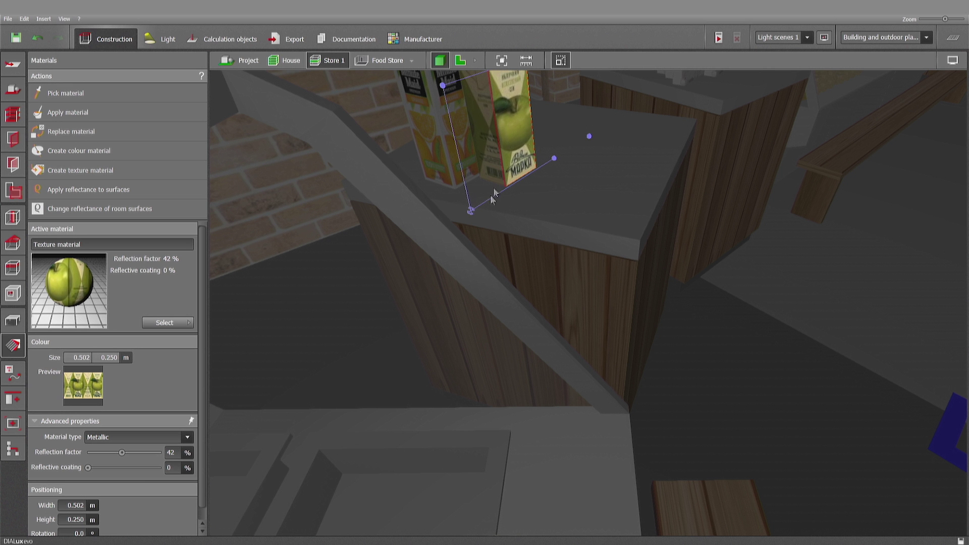
Duplicate the orange and apple juice boxes in the floor plan and place the copies beside the originals along the counter's edge.
scroll(604, 249, "down", 3)
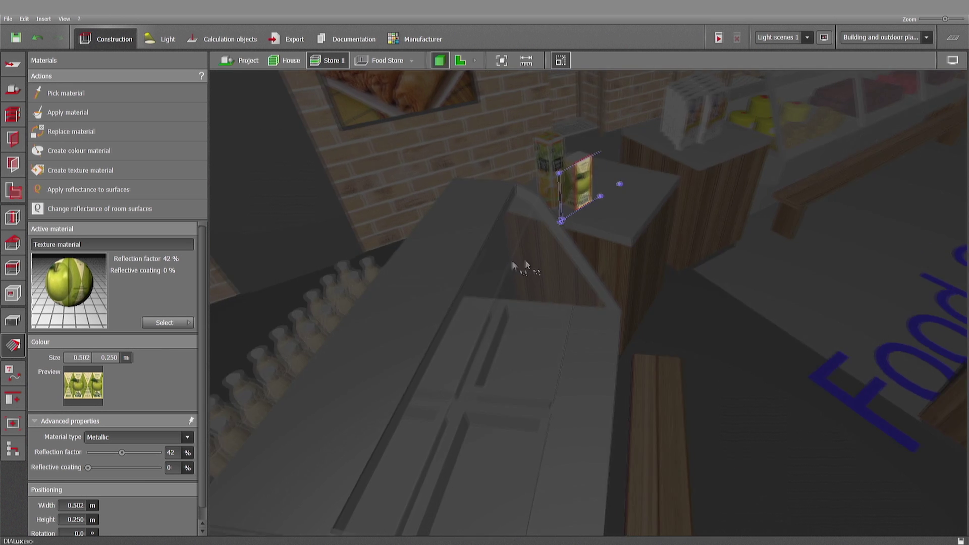
middle_click_drag(520, 266, 638, 268)
right_click_drag(638, 269, 274, 229)
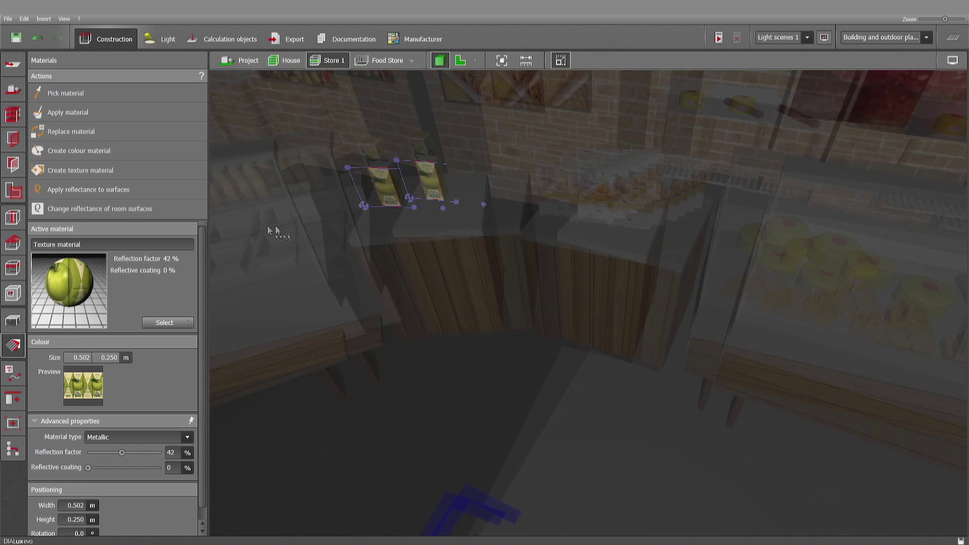
left_click(14, 320)
right_click_drag(563, 146, 534, 167)
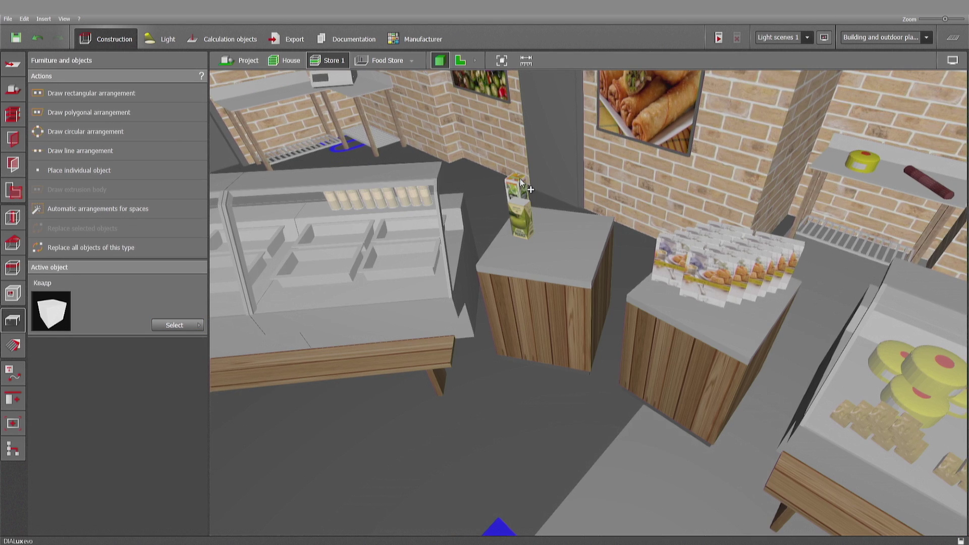
left_click(523, 225)
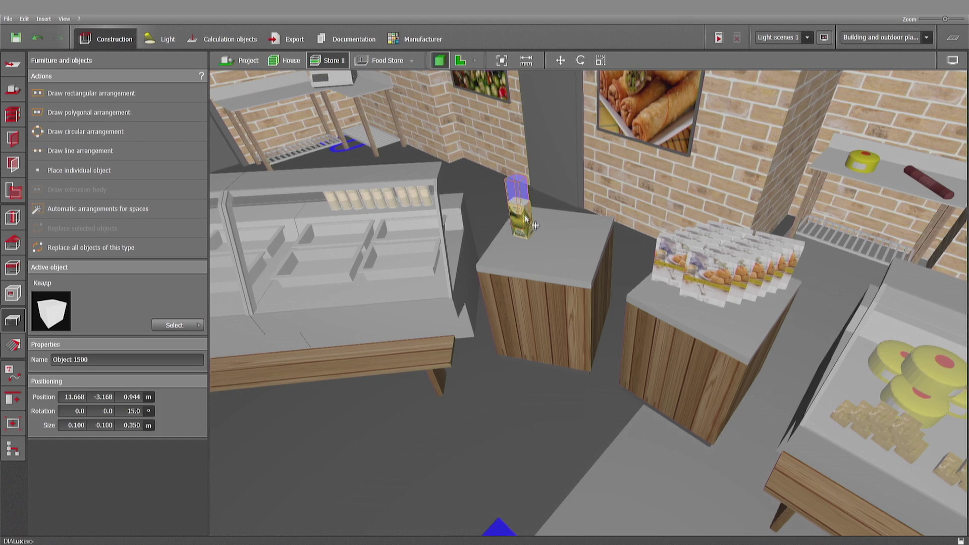
left_click(461, 61)
scroll(617, 265, "up", 6)
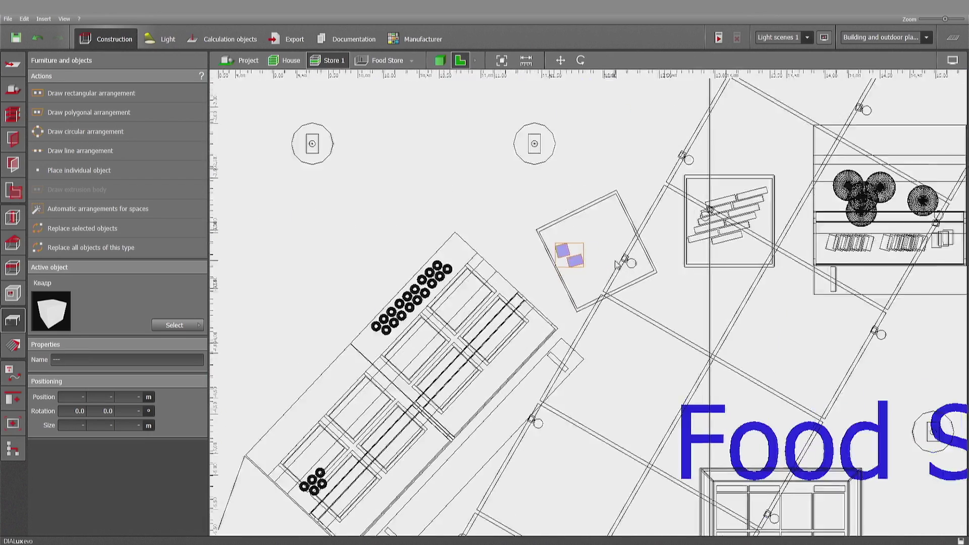
scroll(617, 265, "up", 2)
left_click(560, 60)
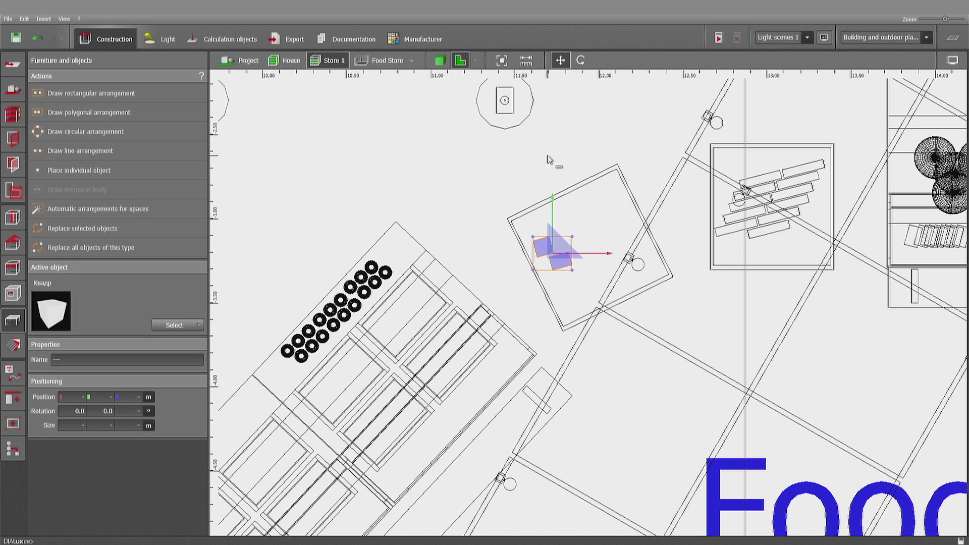
key("ctrl+c")
key("ctrl+v")
left_click_drag(560, 255, 595, 291)
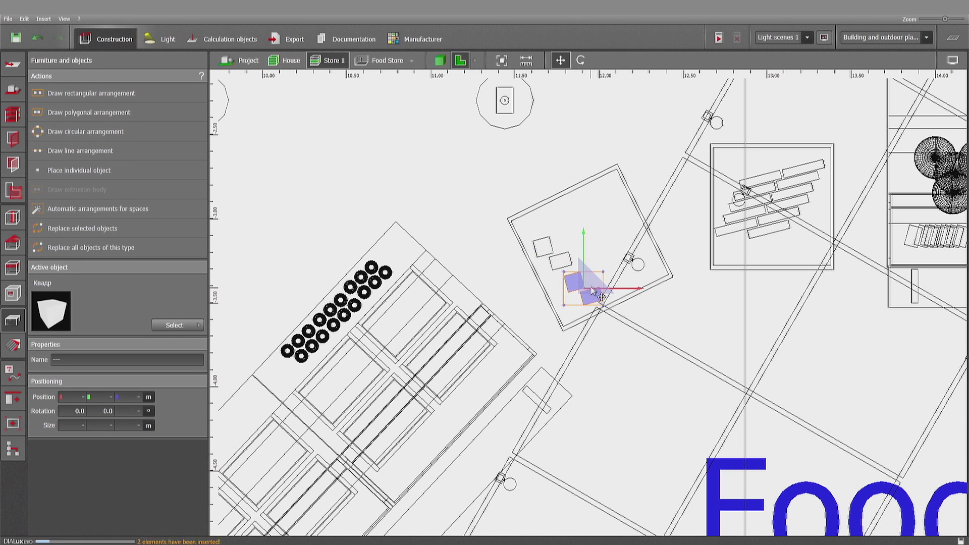
Copy all four juice boxes along a line about 0.427 m long across the counter with a quantity of 3.
left_click(565, 261, "ctrl")
left_click(546, 246, "ctrl")
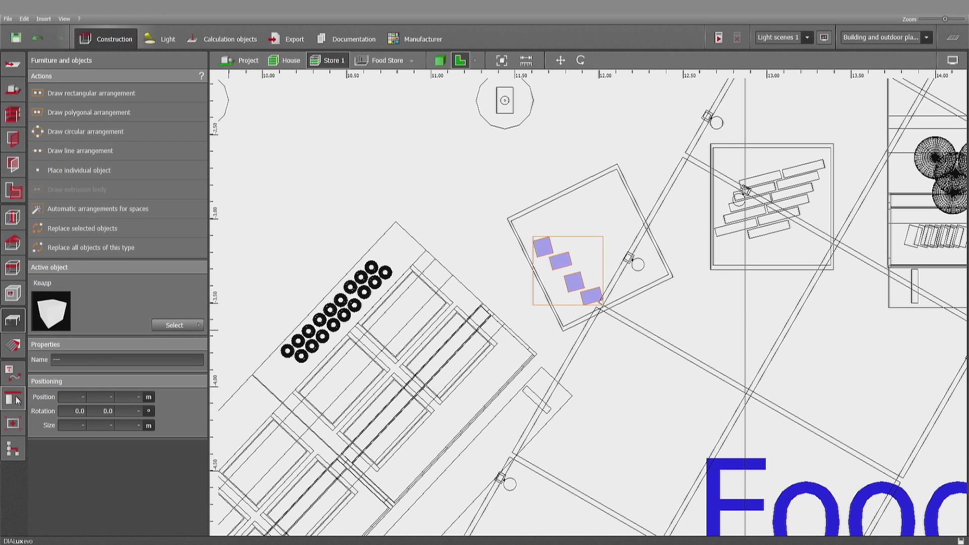
left_click(19, 375)
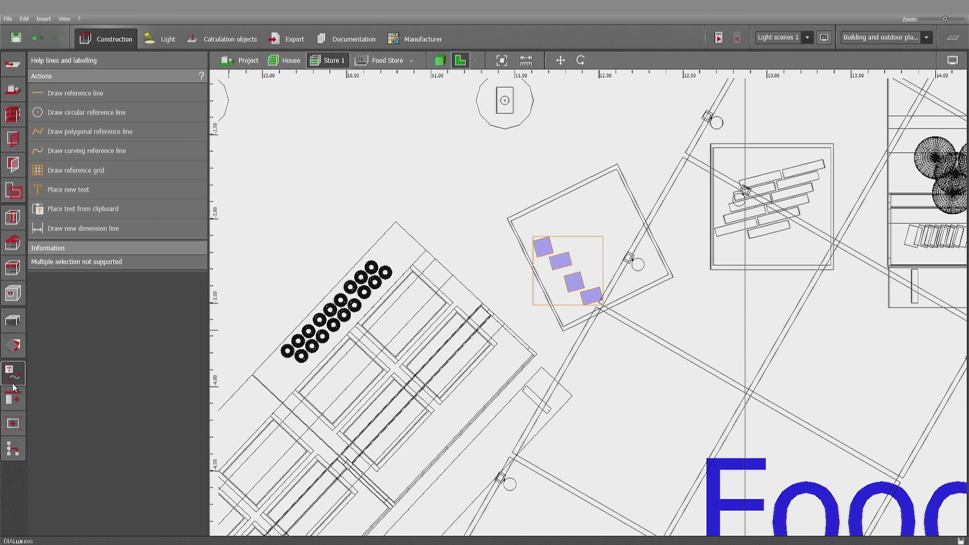
left_click(13, 397)
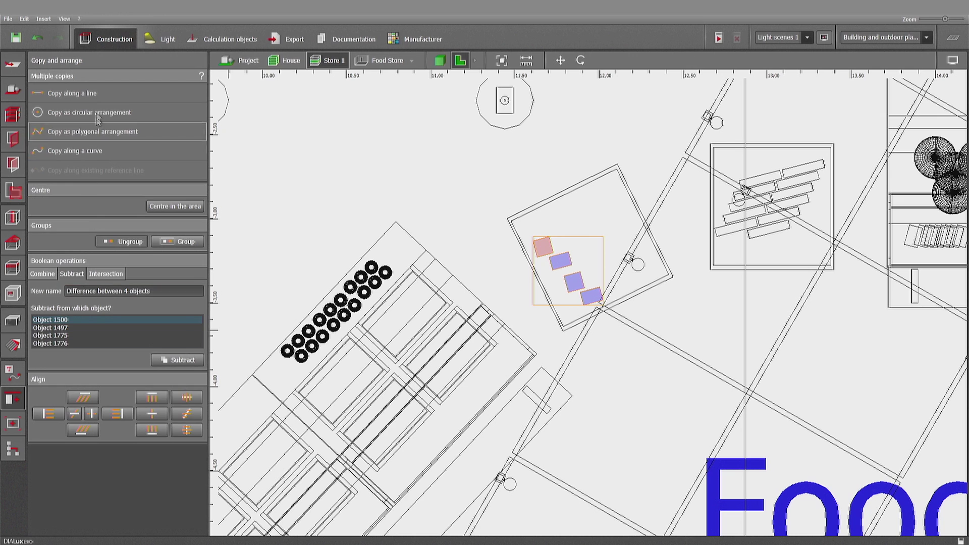
left_click(71, 91)
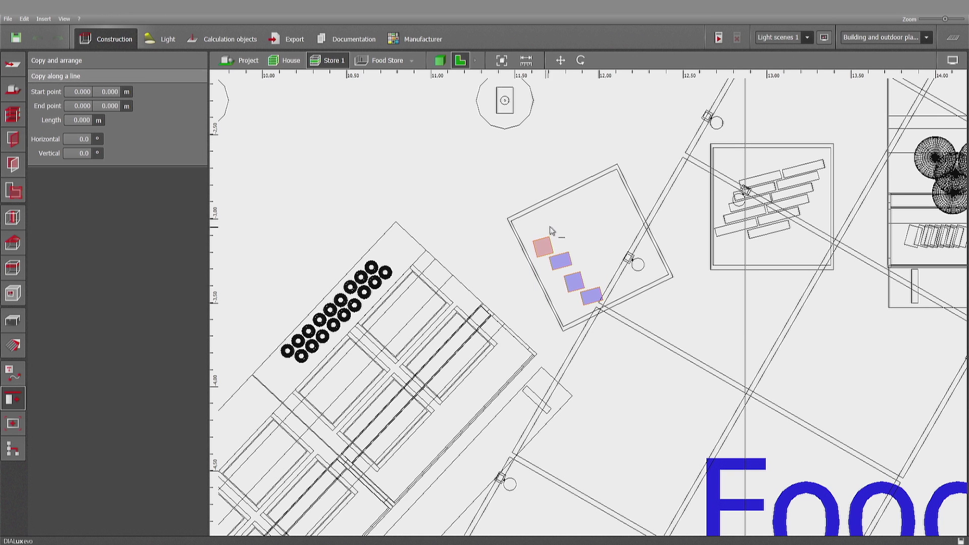
left_click(555, 230)
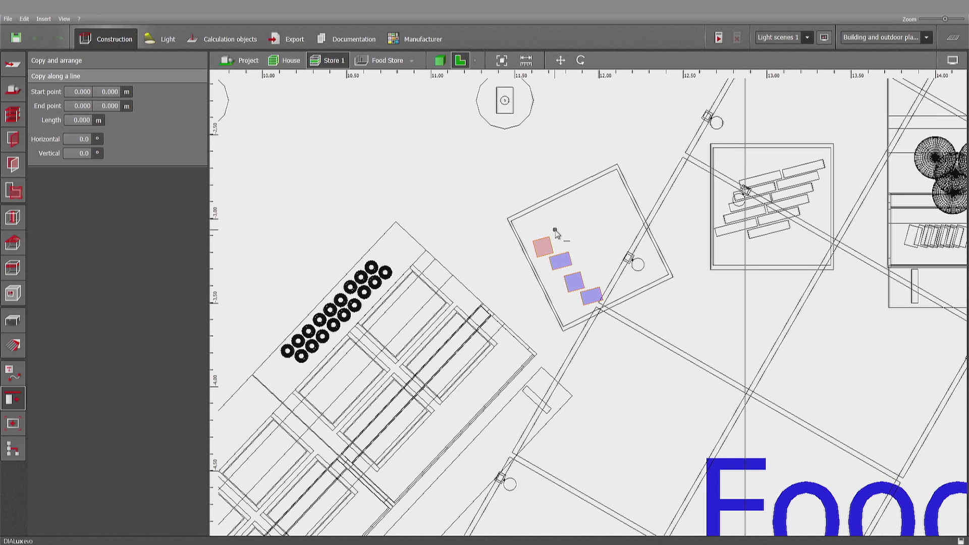
left_click(622, 205)
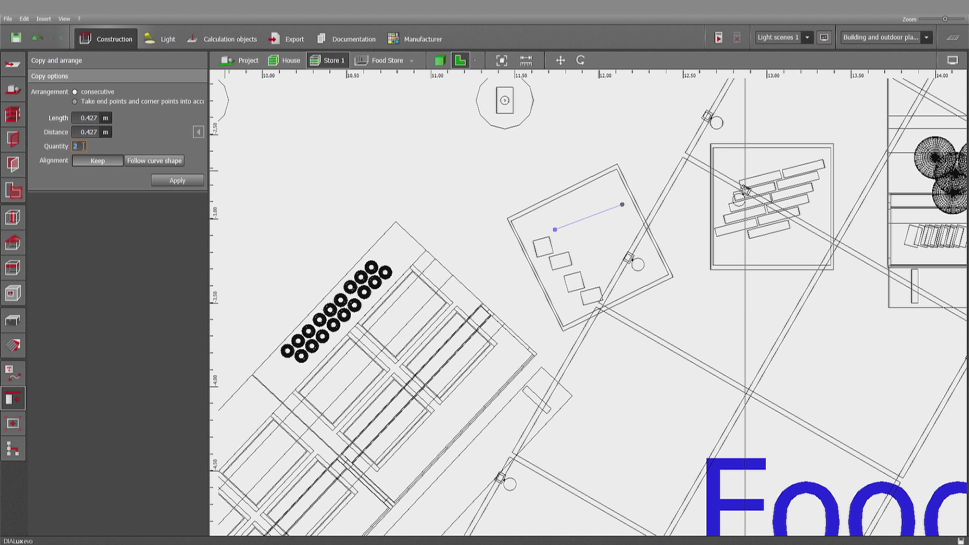
type("3")
left_click(177, 180)
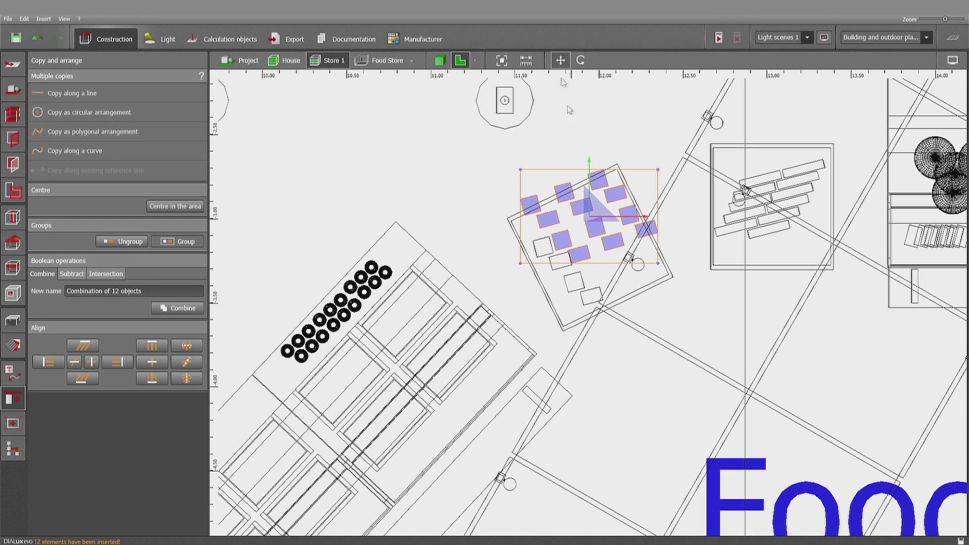
Move the twelve copied boxes closer to the originals and shift the outermost row of four inward onto the counter.
left_click_drag(592, 222, 613, 236)
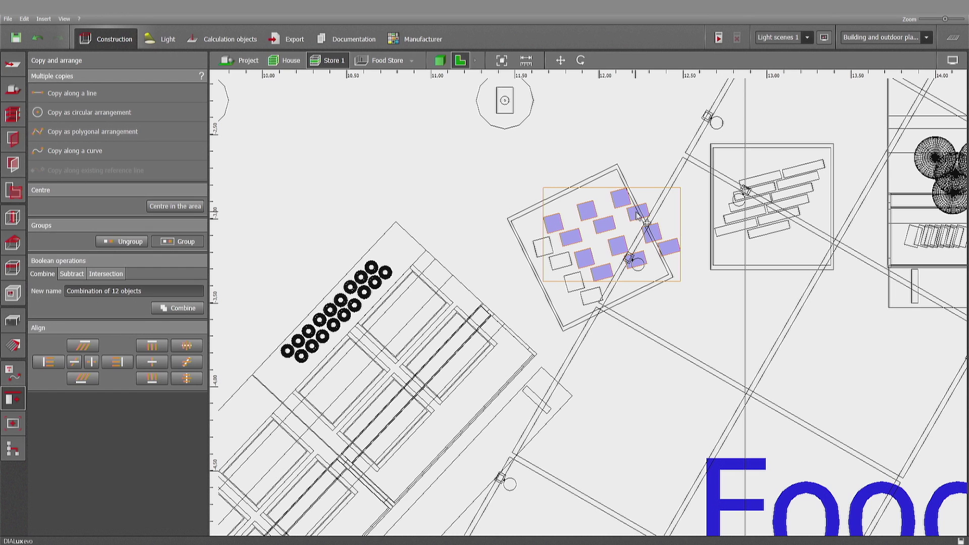
left_click(621, 198)
left_click(638, 212, "ctrl")
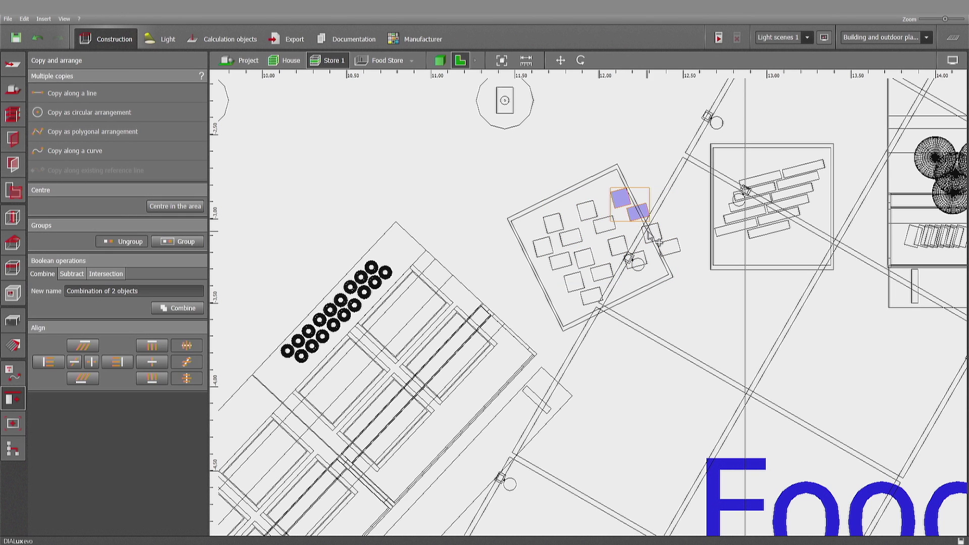
left_click(646, 225, "ctrl")
left_click(668, 246, "ctrl")
left_click(658, 234, "ctrl")
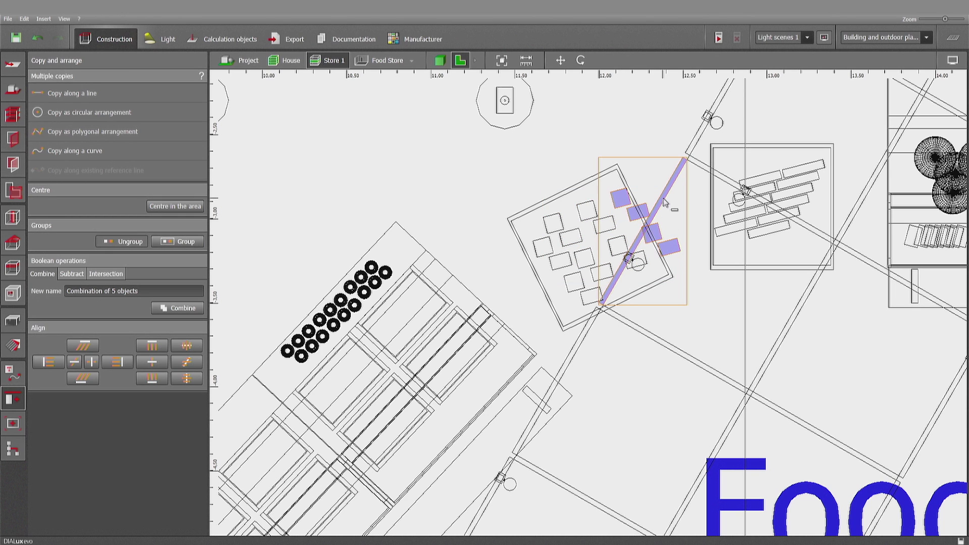
left_click(662, 199, "ctrl")
left_click(560, 61)
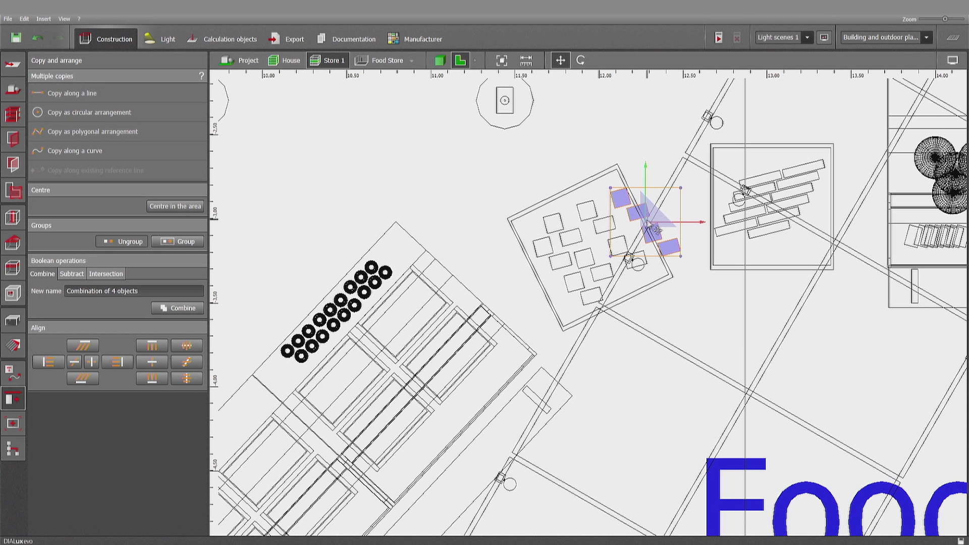
left_click_drag(656, 229, 637, 222)
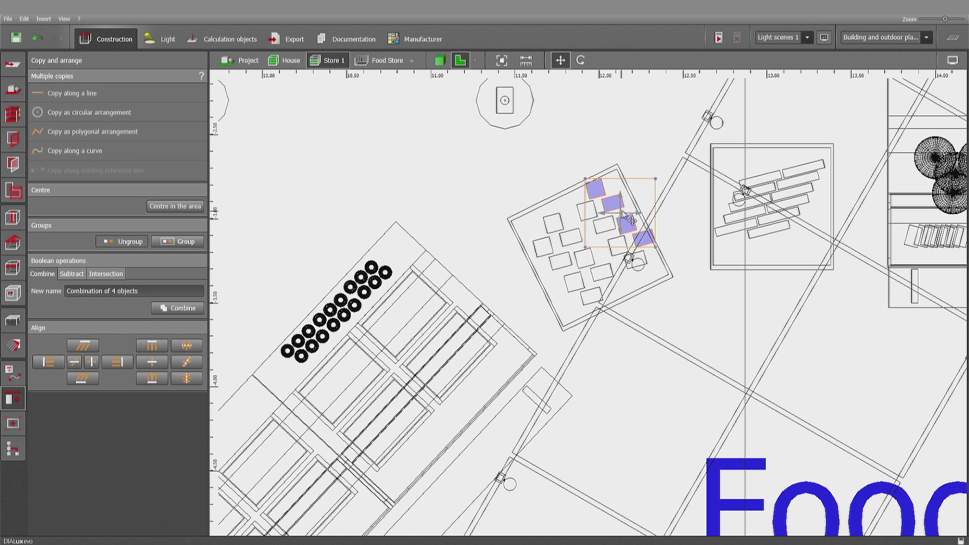
Return to the 3D view, clear the selection and show the whole food store.
left_click(440, 61)
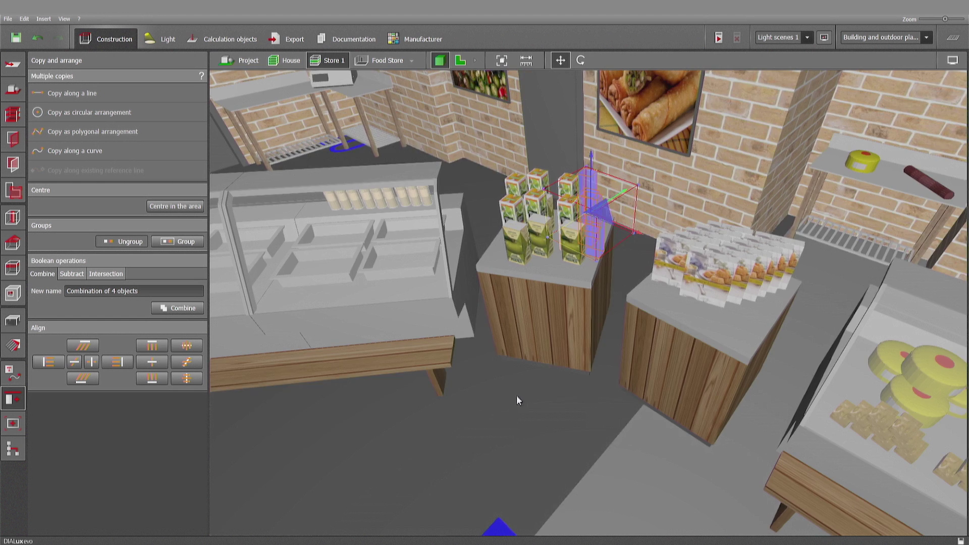
left_click(516, 395)
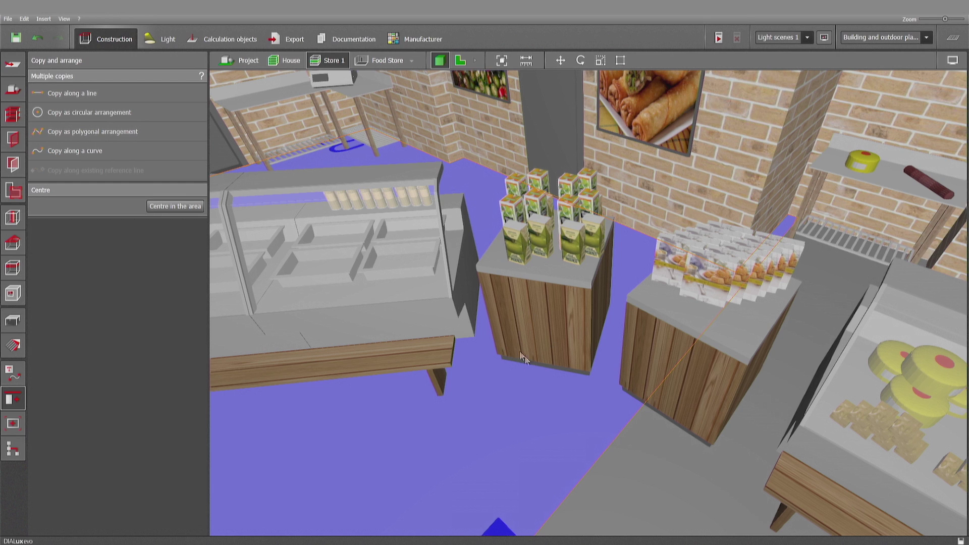
scroll(490, 349, "down", 10)
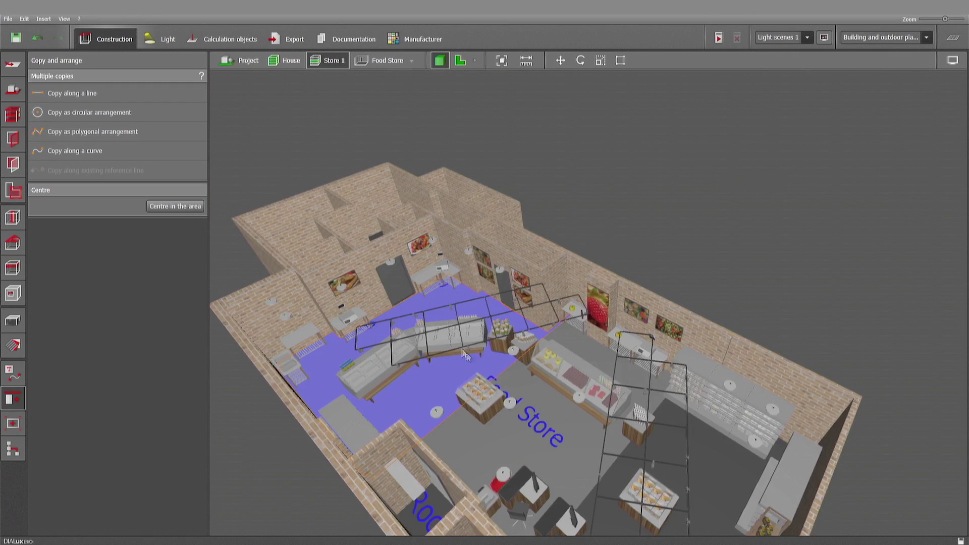
key("Escape")
scroll(492, 366, "up", 5)
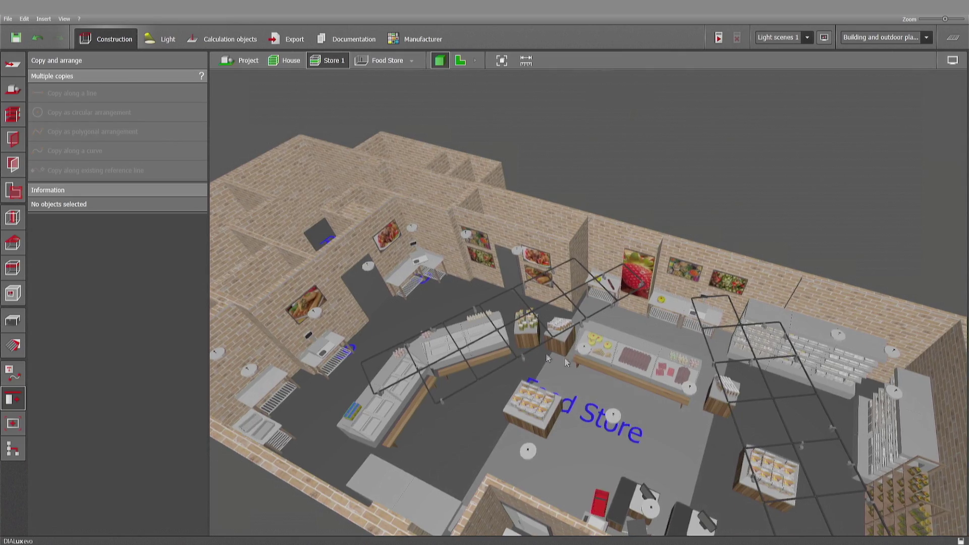
scroll(488, 351, "down", 4)
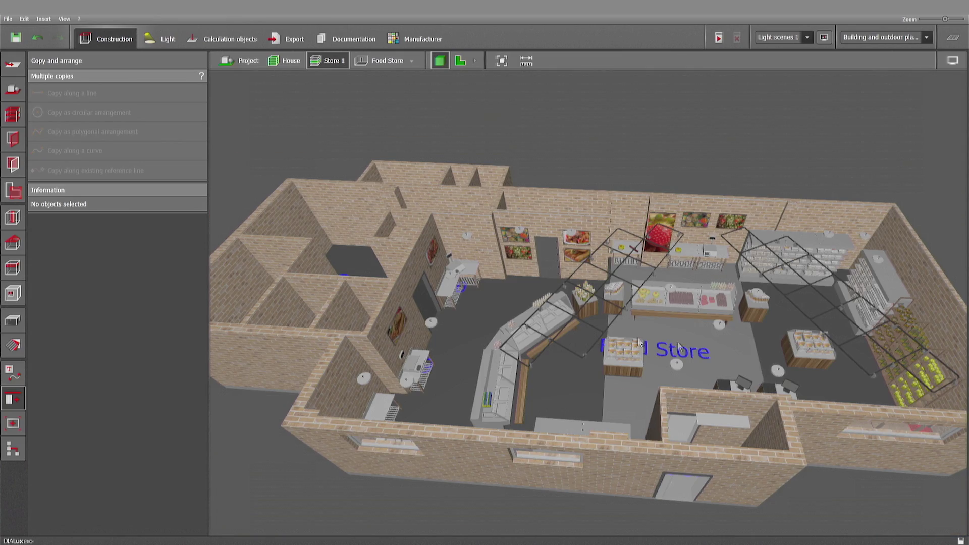
Create a texture material from the MASONRY.3.CONCRETE2 image in the Bibliothek > Maps > Tiles folder.
left_click(13, 346)
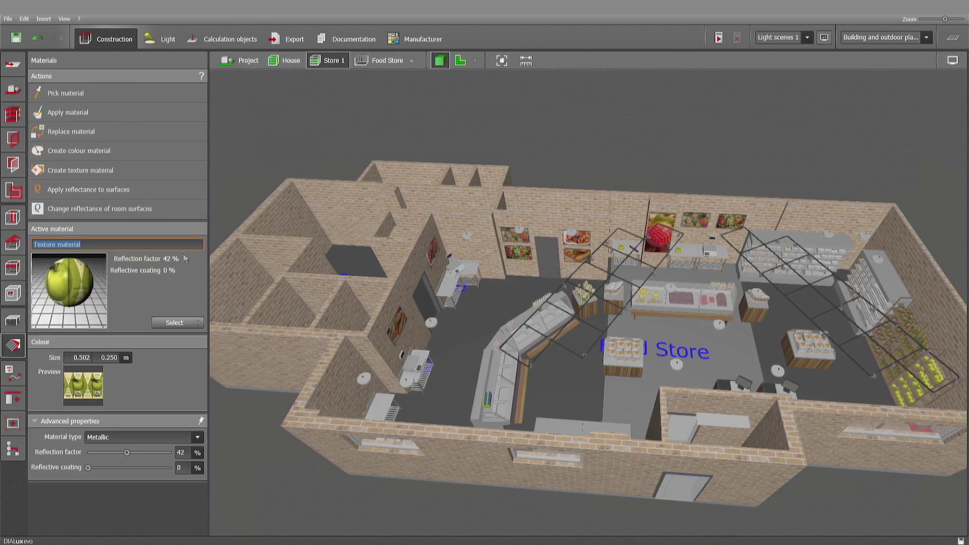
left_click(169, 171)
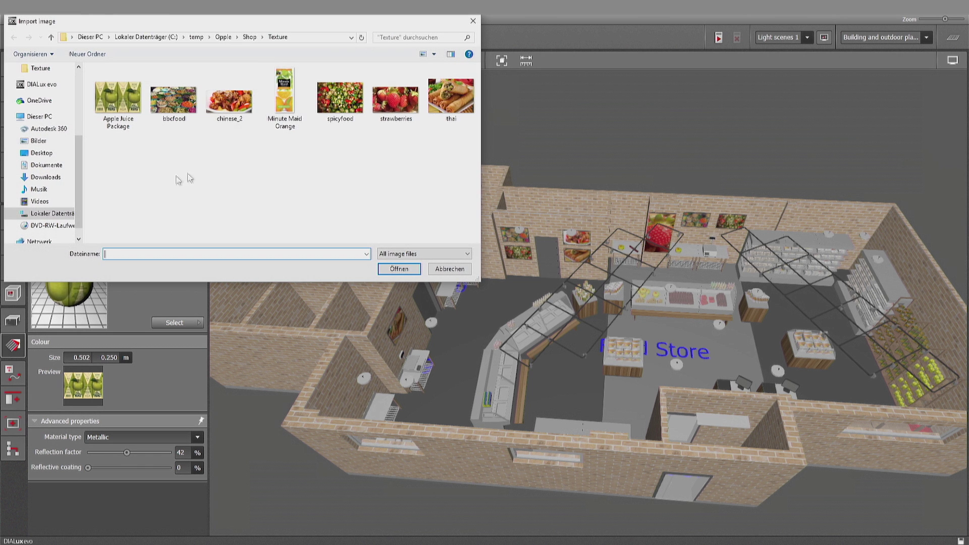
left_click(146, 37)
double_click(117, 110)
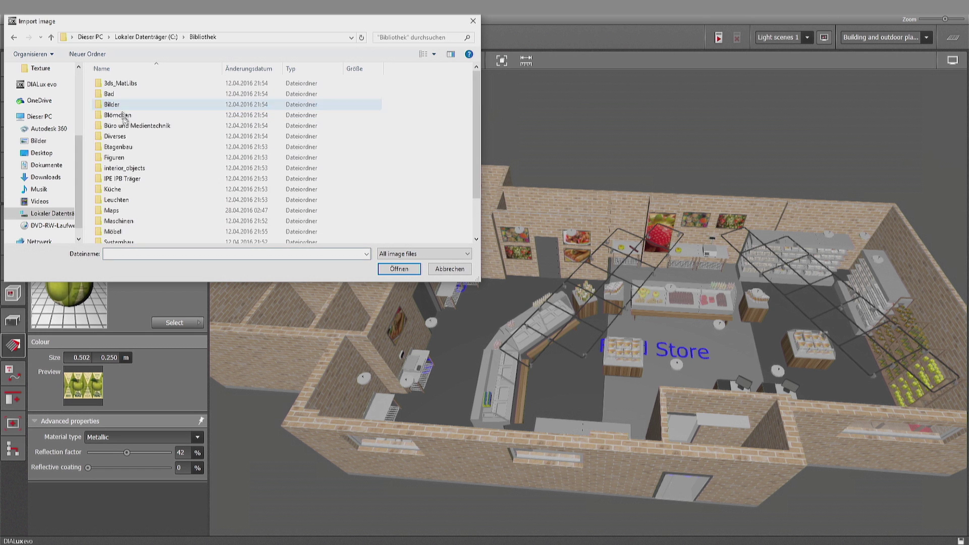
double_click(112, 209)
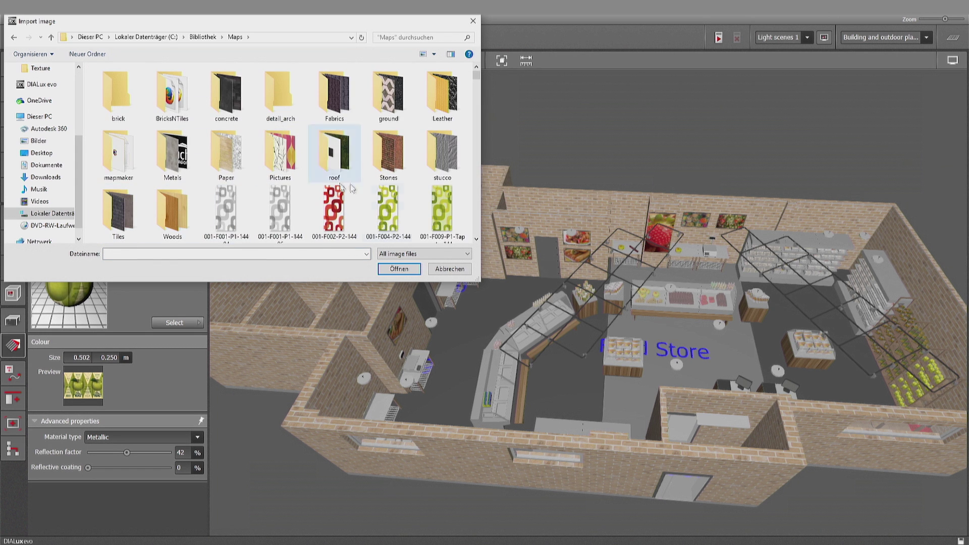
double_click(119, 209)
left_click_drag(476, 87, 480, 137)
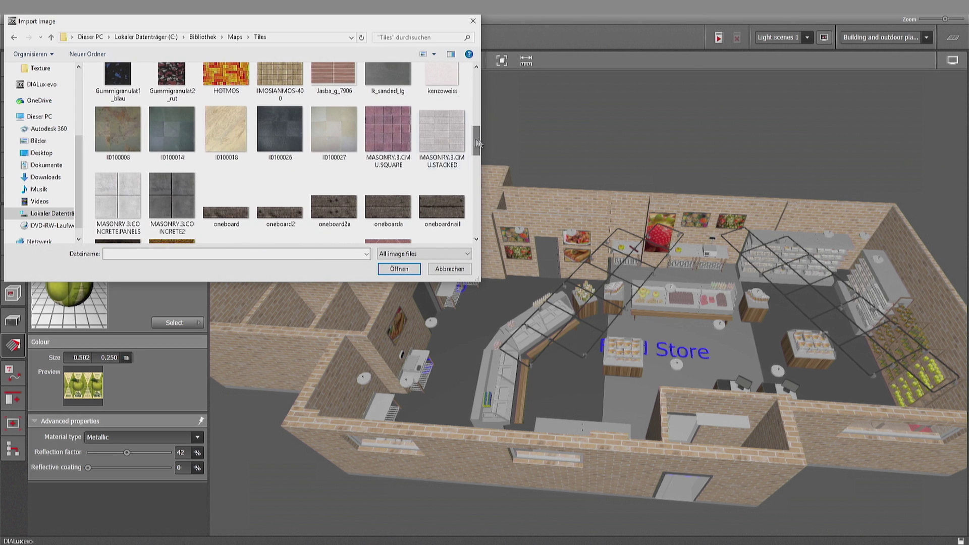
left_click(334, 138)
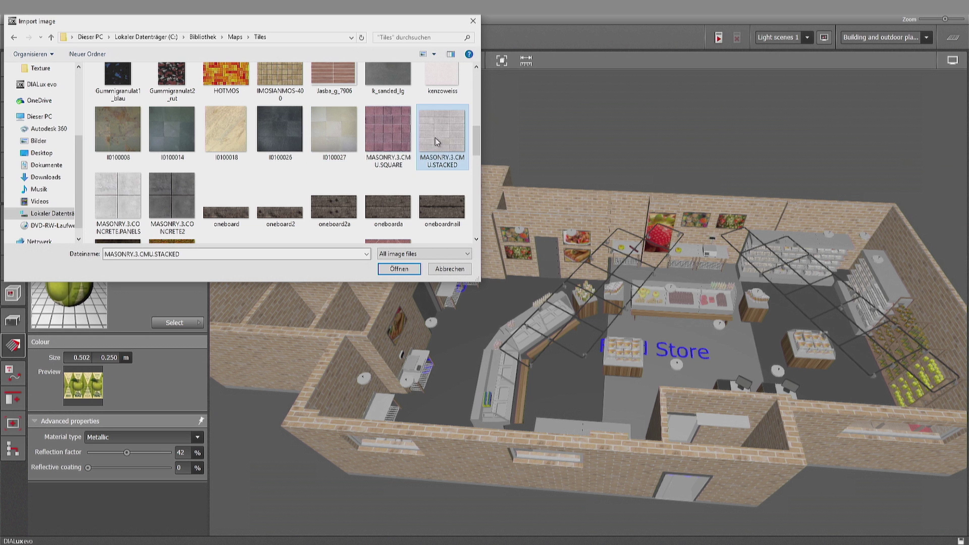
left_click(123, 207)
left_click(180, 198)
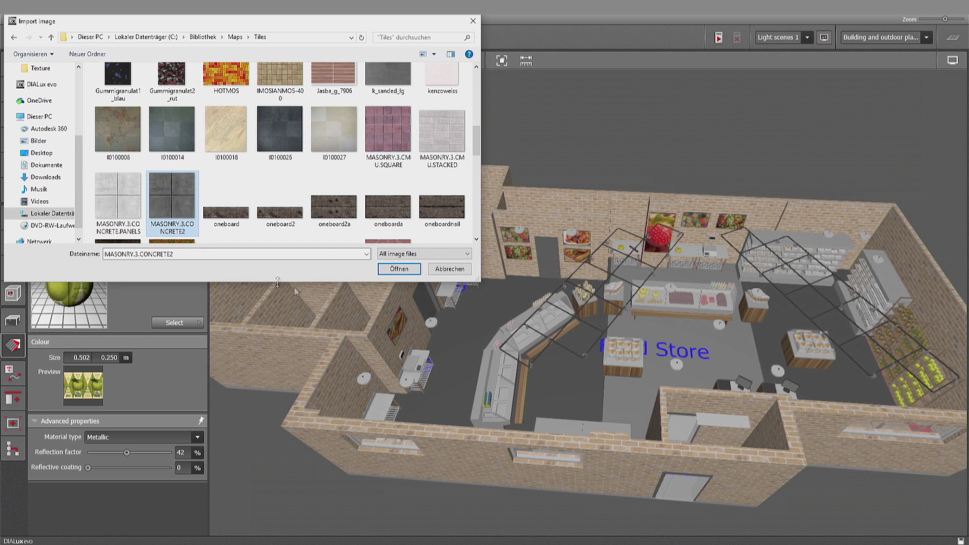
left_click(399, 269)
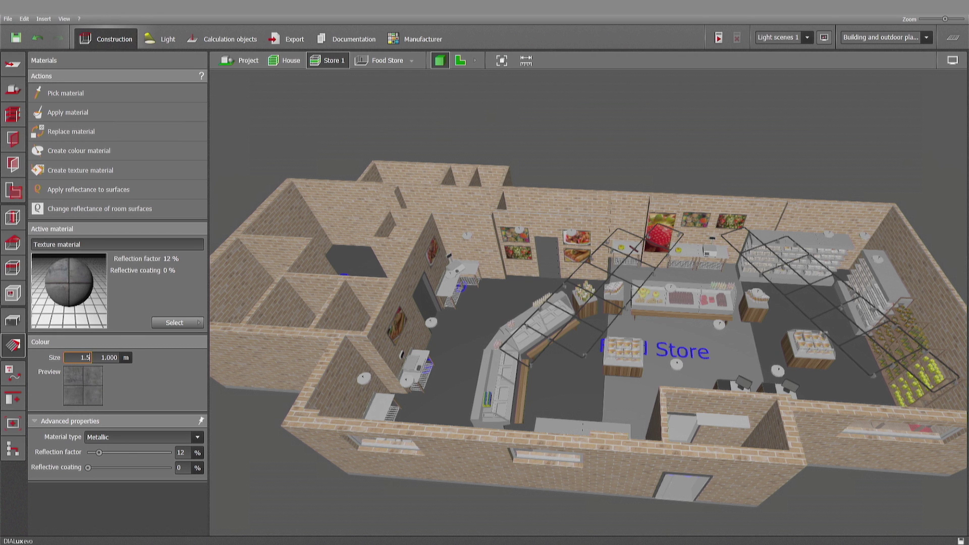
Set the concrete material's size to 1.5 by 1.5 m, its type to Painted, reflection factor to 17% and reflective coating to 10%.
key("Tab")
type("1")
left_click_drag(88, 467, 100, 468)
left_click(131, 437)
left_click(126, 461)
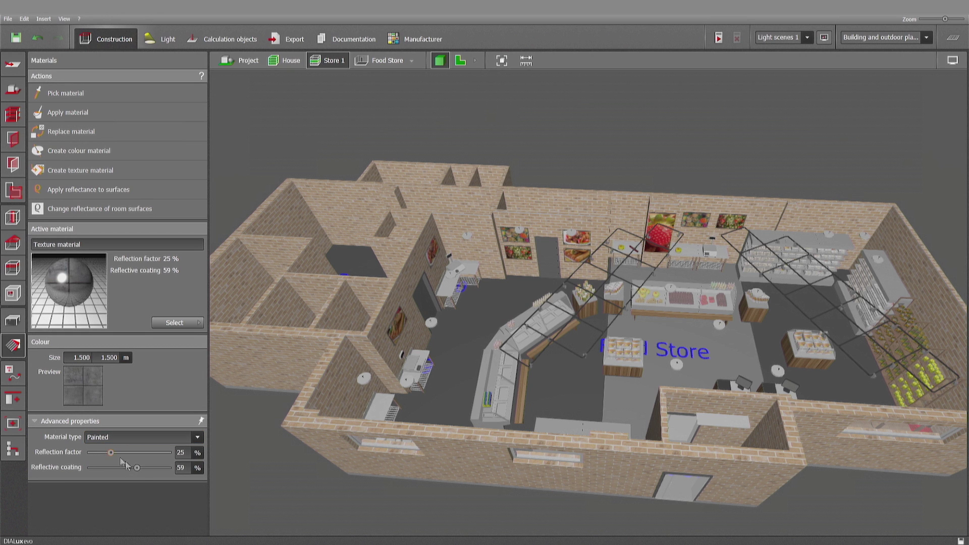
left_click_drag(137, 467, 102, 468)
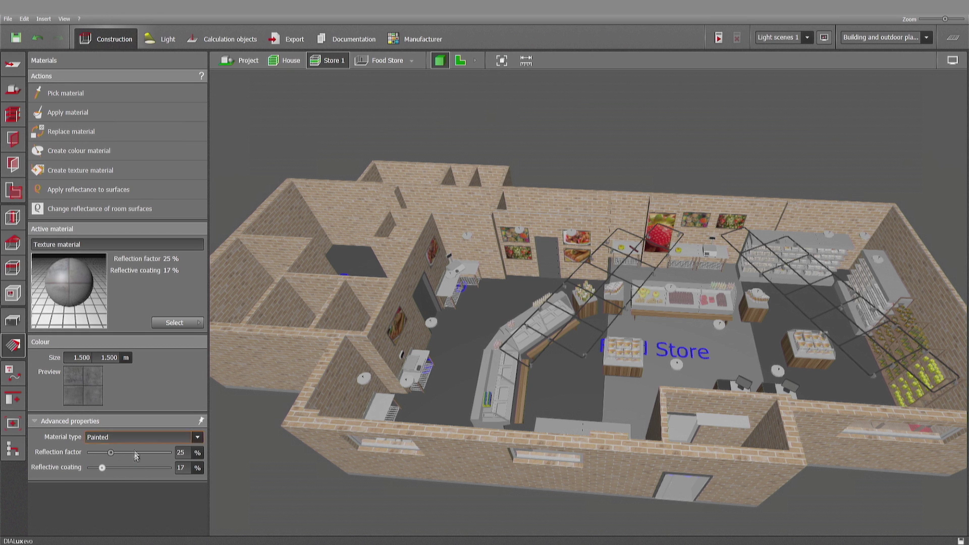
mouse_move(103, 468)
left_mouse_down()
mouse_move(96, 473)
mouse_move(103, 453)
left_mouse_up()
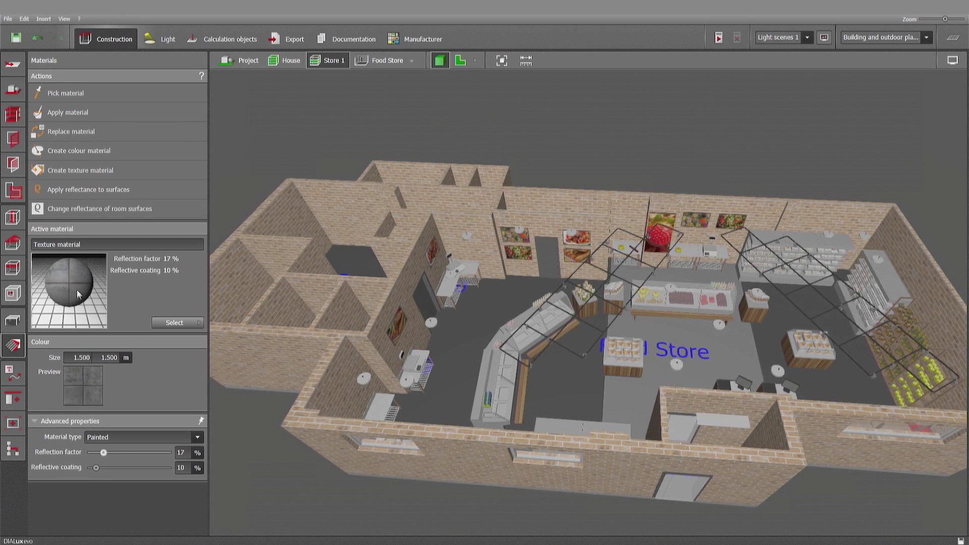
Rename the concrete texture material as Tiles 1 and apply it to the floor area around the angled display counters.
left_click(86, 245)
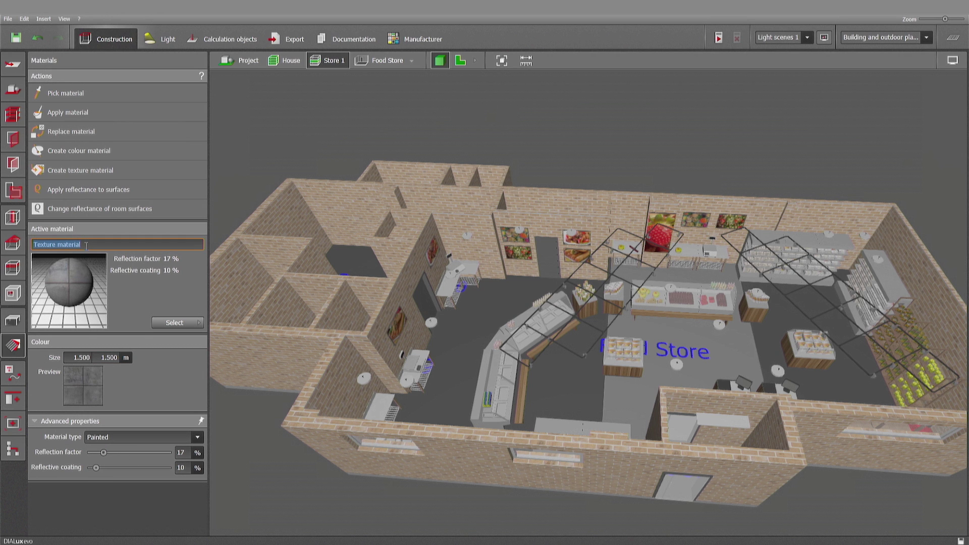
type("Tiles 1")
key("Return")
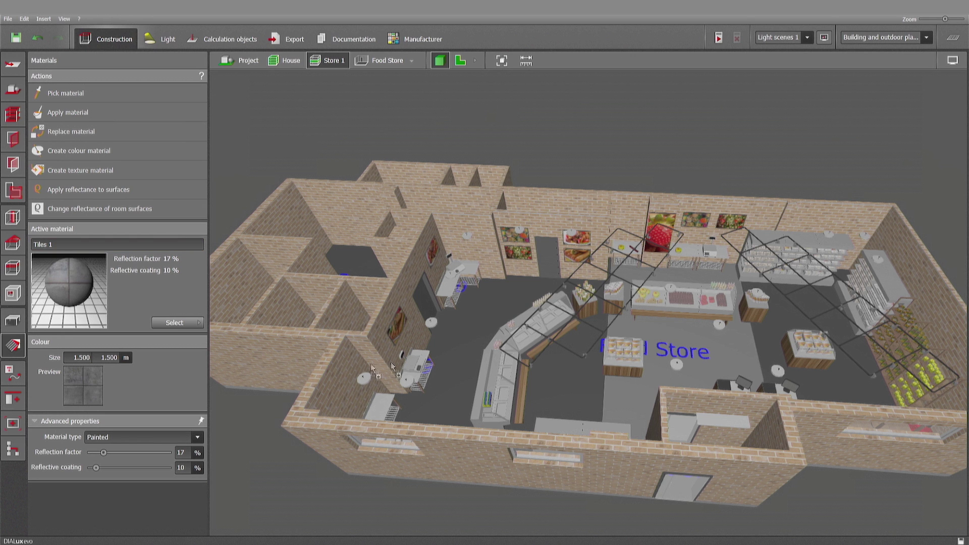
left_click(462, 343)
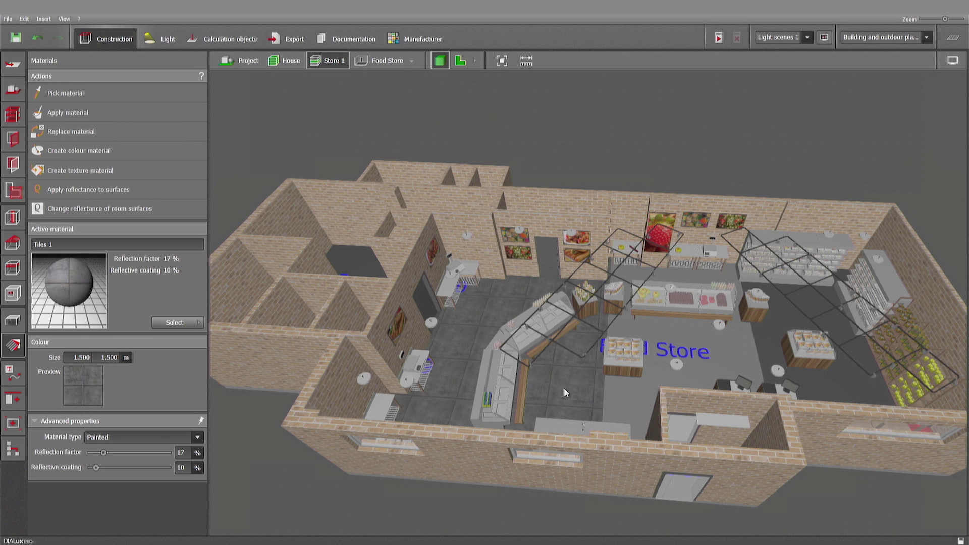
Change the tile material's size to 0.75 by 0.75 m and its reflection factor to 7%.
left_click(79, 357)
key("BackSpace")
type(".75")
key("Tab")
type(".75")
left_click_drag(103, 452, 97, 453)
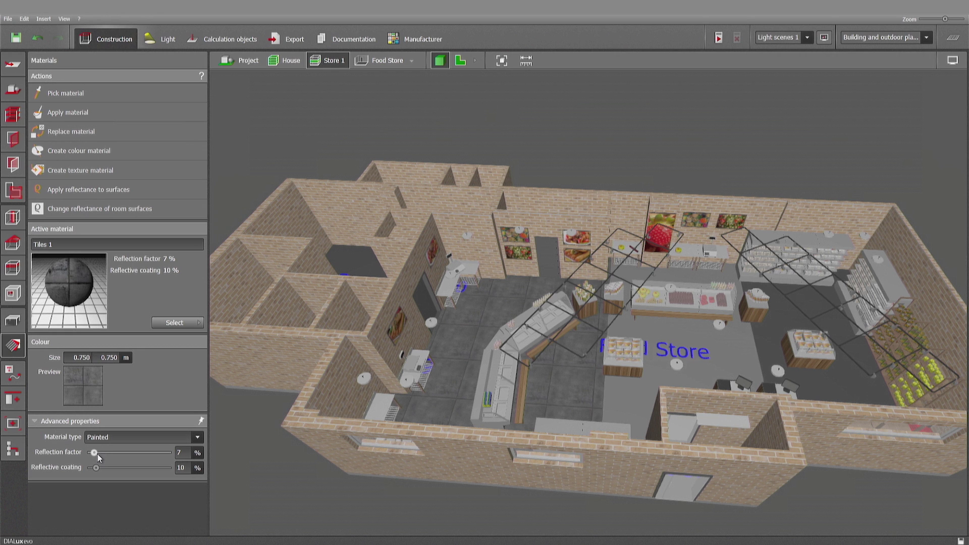
Rename the modified material as Tiles 2 and apply it to the central floor area with the Food Store label.
left_click(65, 247)
key("BackSpace")
type("2")
key("Return")
left_click(710, 355)
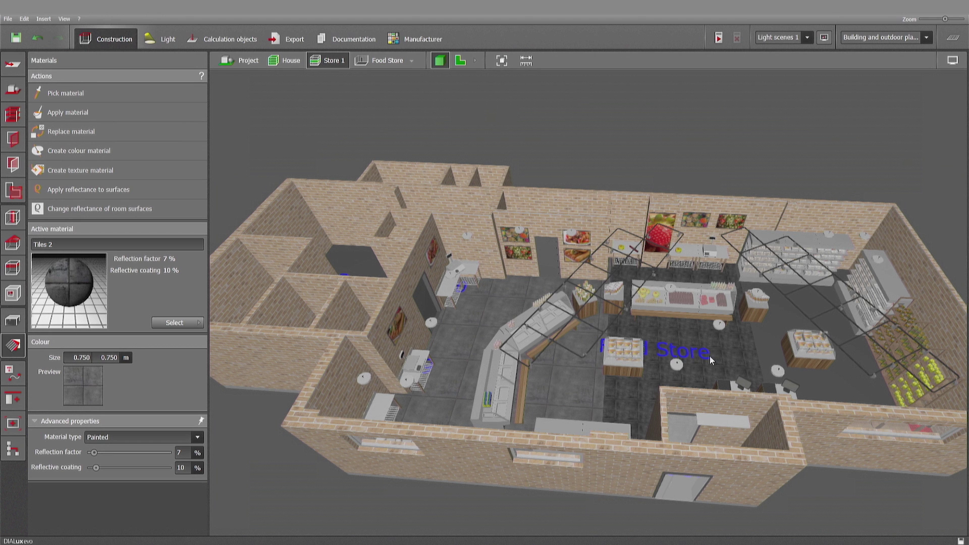
Select the Tiles 2 texture on the central floor and shift its origin to align the tiles with the floor's edge.
scroll(671, 363, "up", 5)
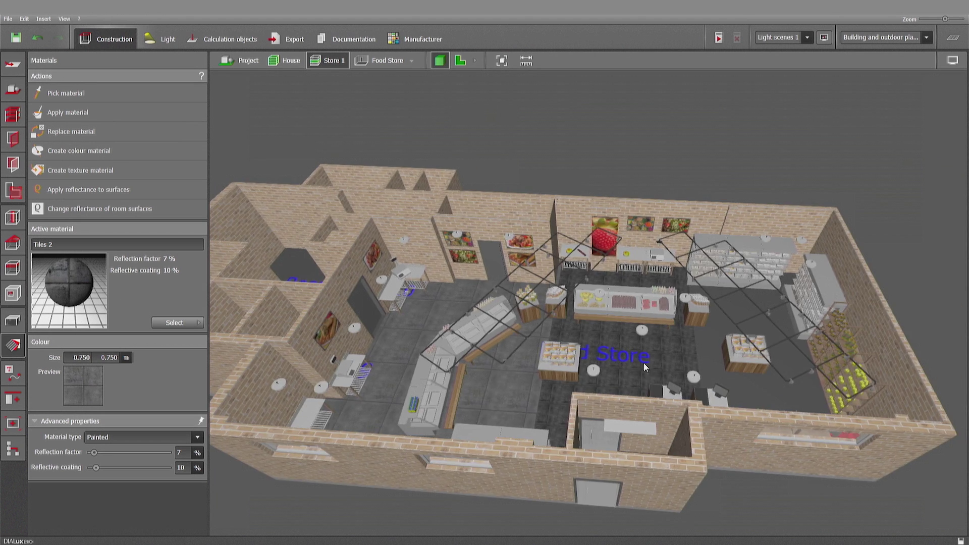
scroll(621, 371, "up", 4)
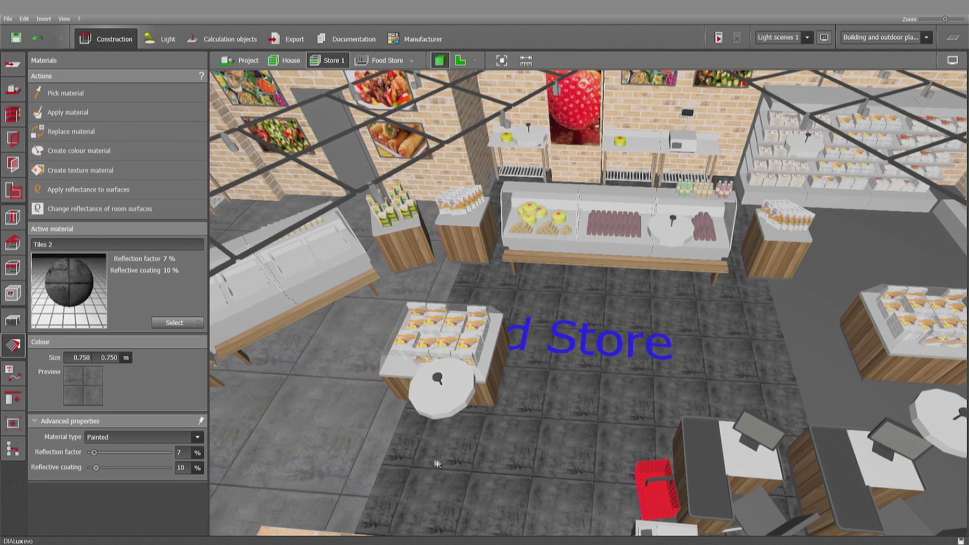
left_click(542, 473)
scroll(583, 472, "up", 2)
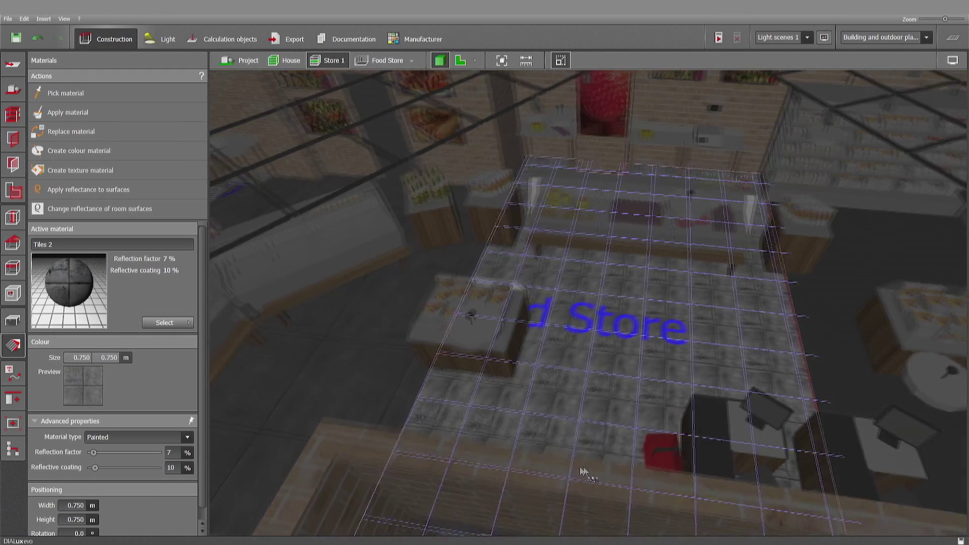
right_click_drag(582, 469, 471, 443)
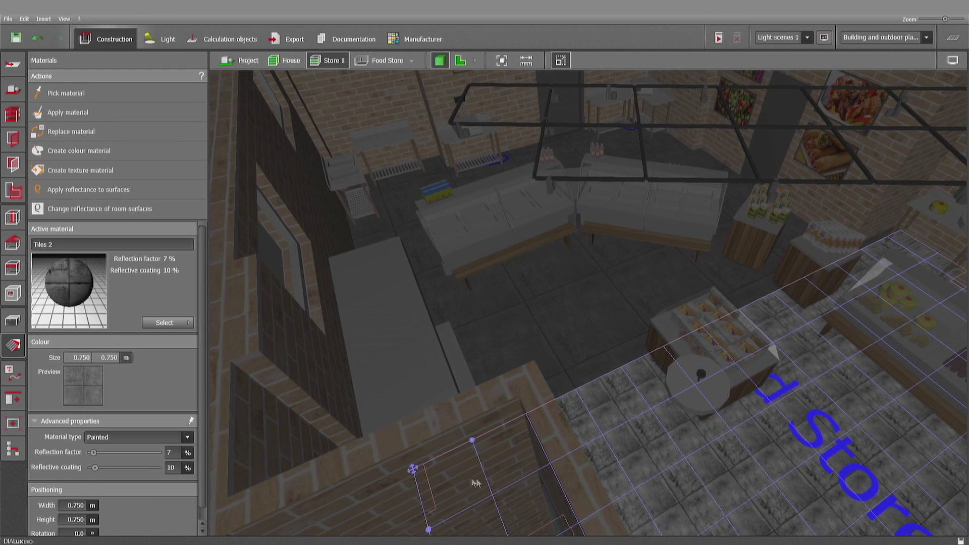
left_click_drag(413, 469, 387, 484)
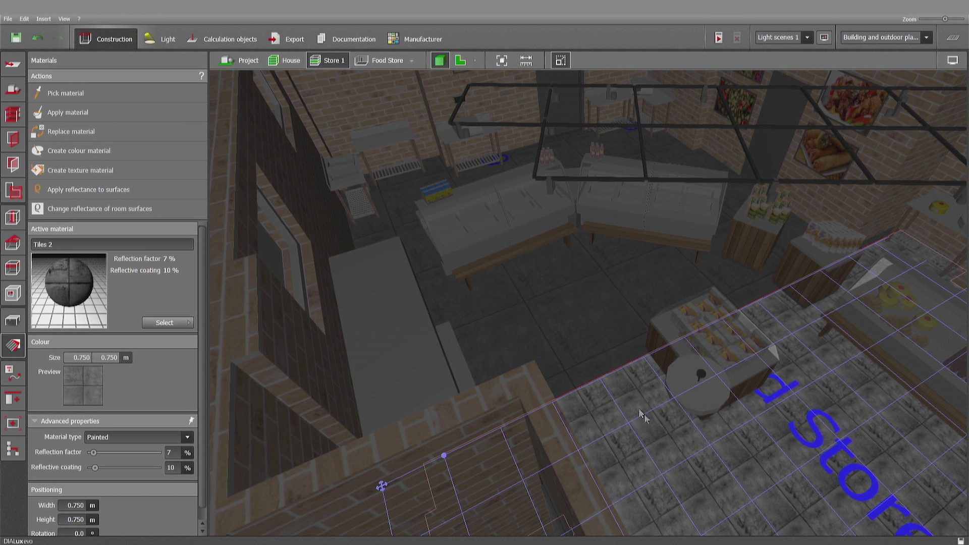
Shift the Tiles 1 texture around the angled counters, and reposition the adjoining Tiles 2 texture on the central floor.
left_click(589, 344)
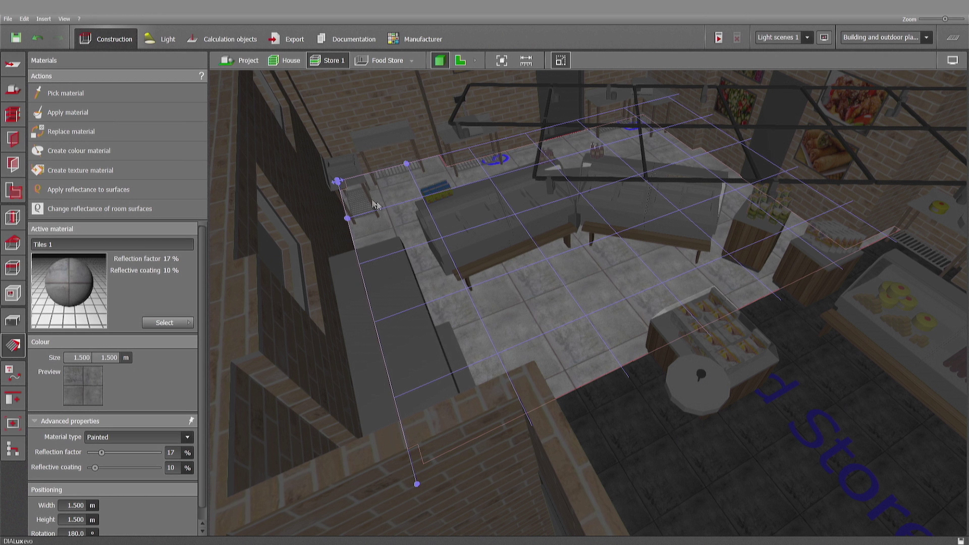
left_click_drag(336, 180, 339, 190)
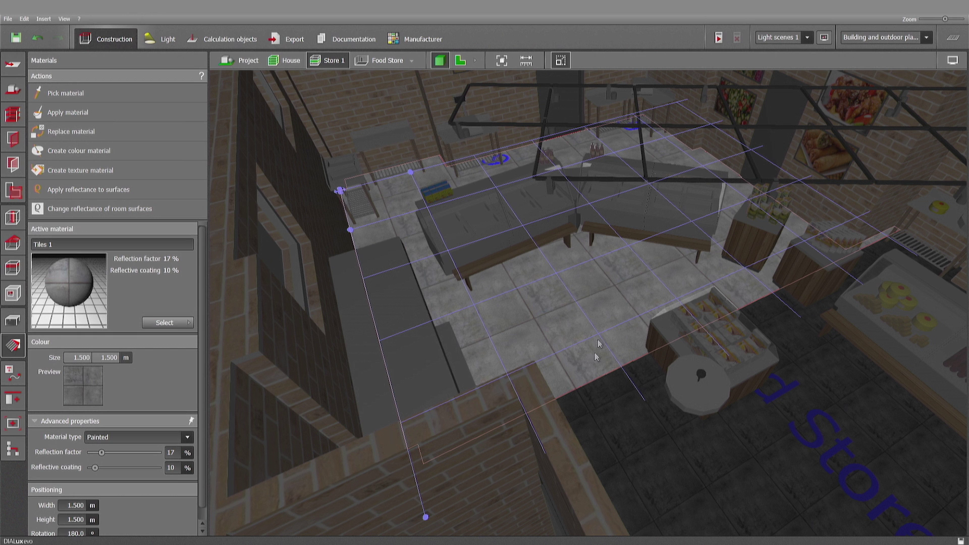
left_click(688, 460)
left_click_drag(619, 399, 616, 371)
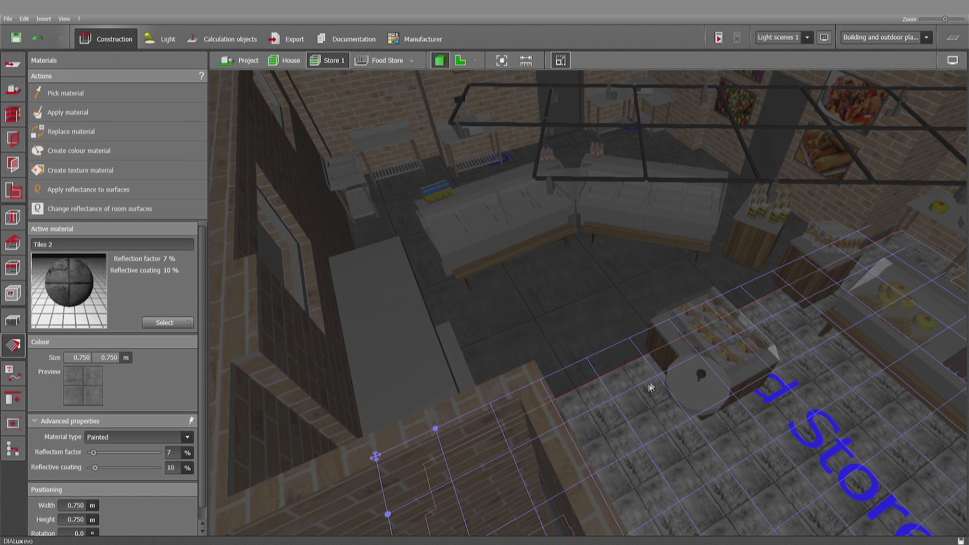
Apply the Tiles 1 material to the floor area between the checkouts and the shelves, and select its texture for positioning.
left_click(542, 328)
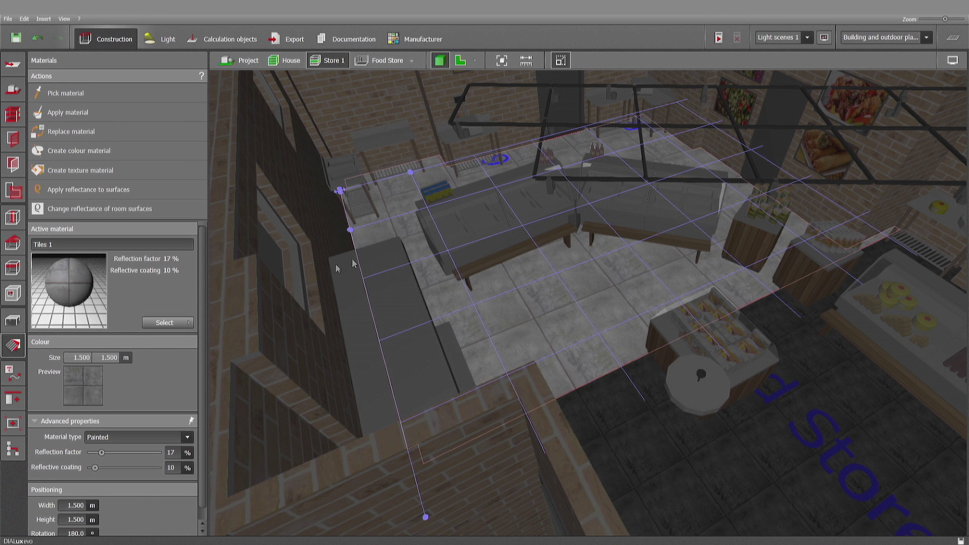
left_click(111, 98)
right_click_drag(629, 306, 843, 429)
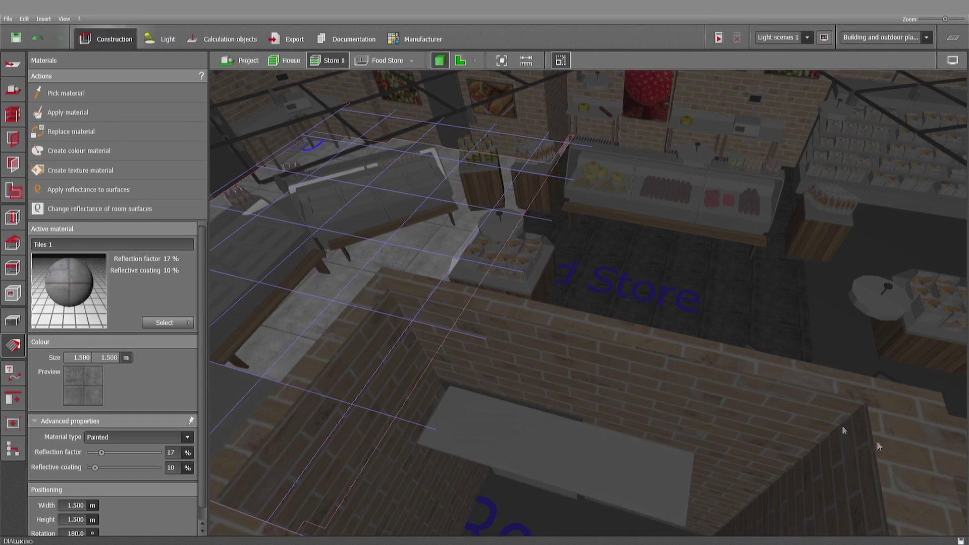
middle_click_drag(855, 331, 697, 328)
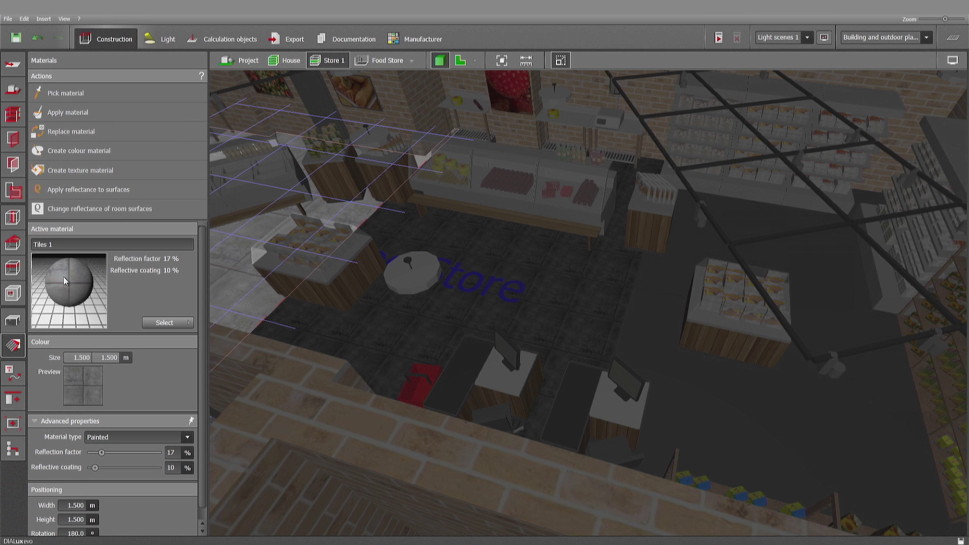
left_click_drag(63, 276, 722, 404)
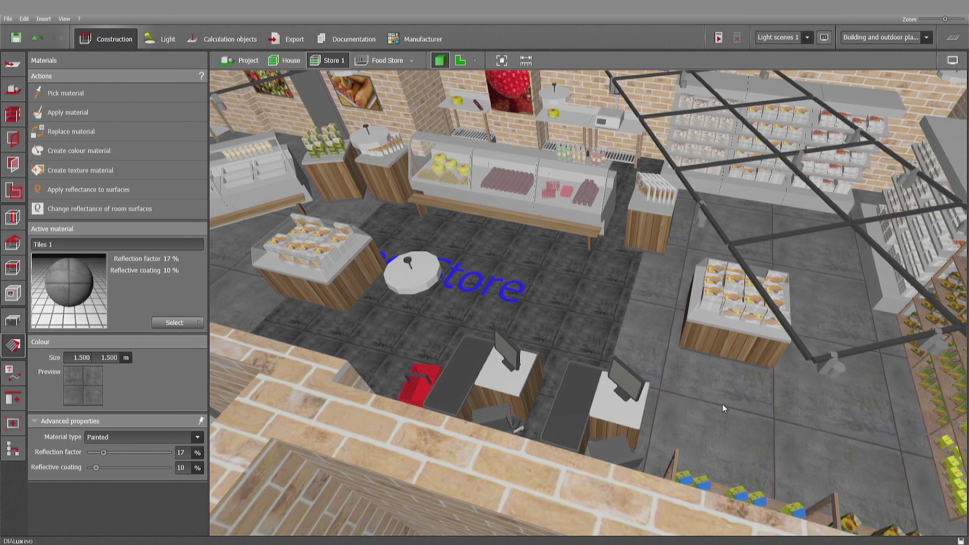
left_click(704, 407)
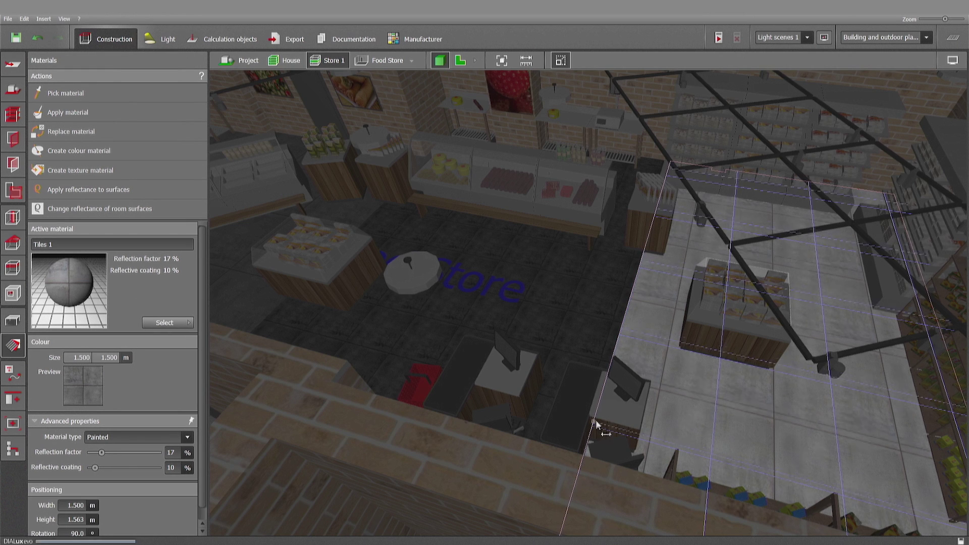